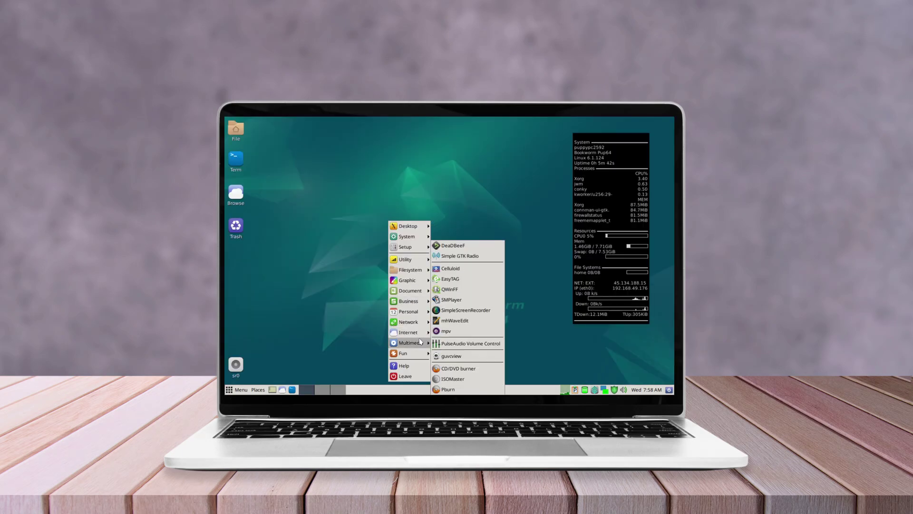
# Launch Puppy Linux's Display Control tool from the Desktop menu.
pyautogui.click(457, 235)
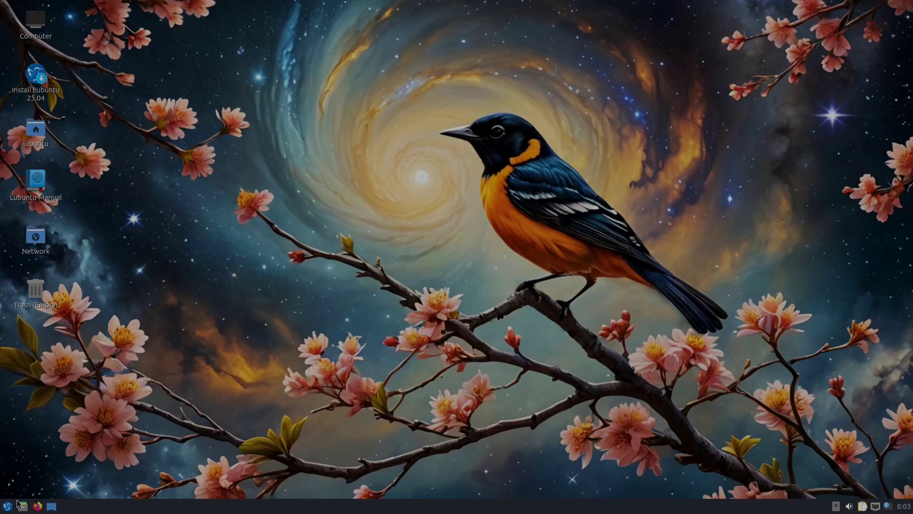
# Show the About LXQt information and browse the LXQt menu categories.
pyautogui.click(7, 506)
pyautogui.click(40, 460)
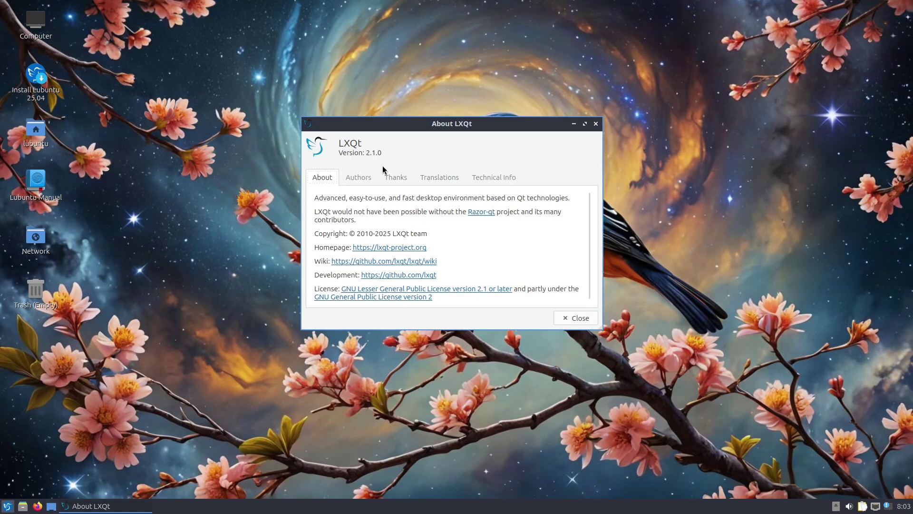
pyautogui.click(569, 320)
pyautogui.click(8, 506)
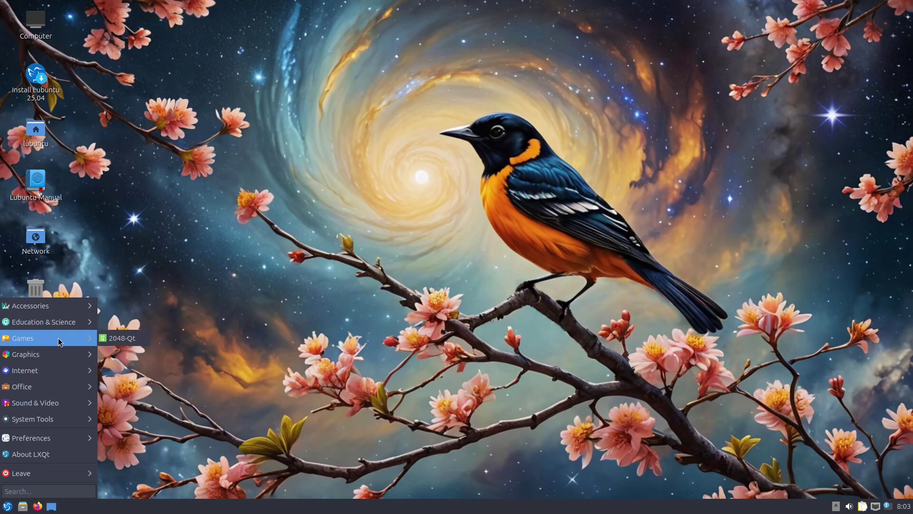
pyautogui.moveTo(31, 437)
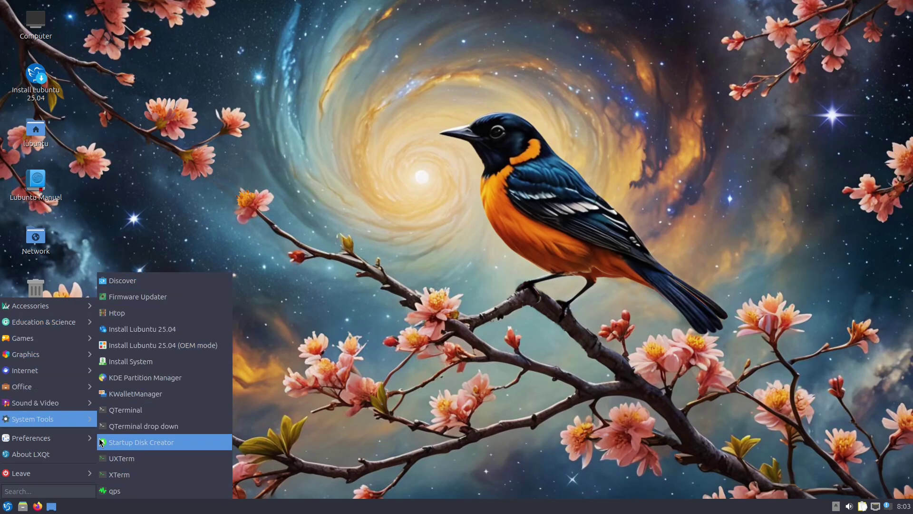
pyautogui.moveTo(130, 329)
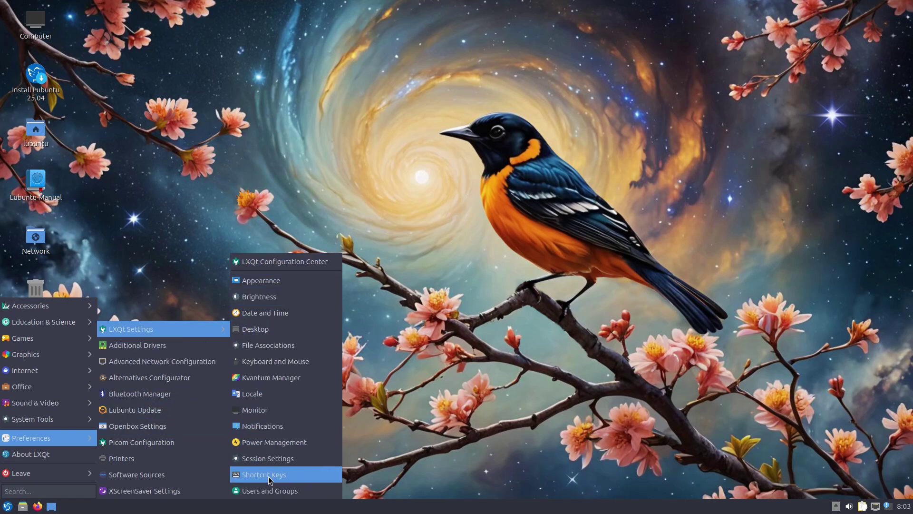
pyautogui.click(219, 228)
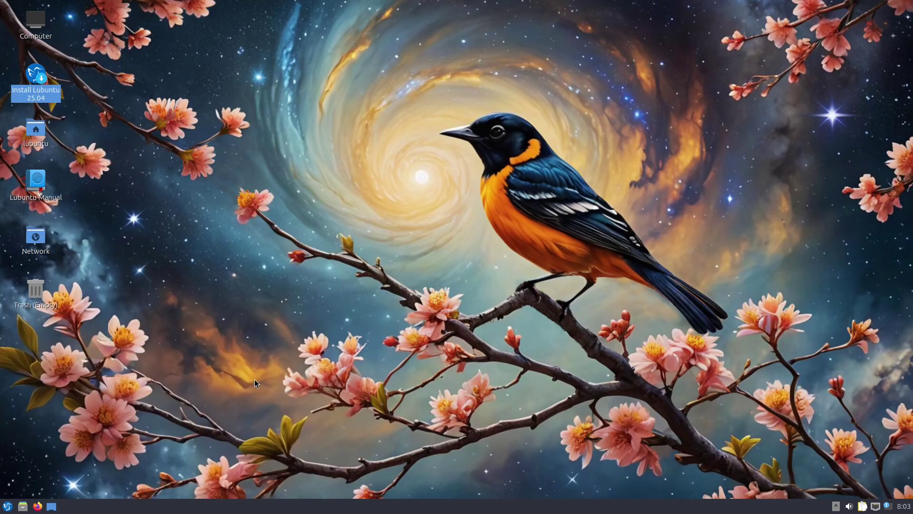
# Review the Background, Slide Show and Advanced tabs of Desktop Preferences, then close it.
pyautogui.rightClick(321, 348)
pyautogui.click(373, 483)
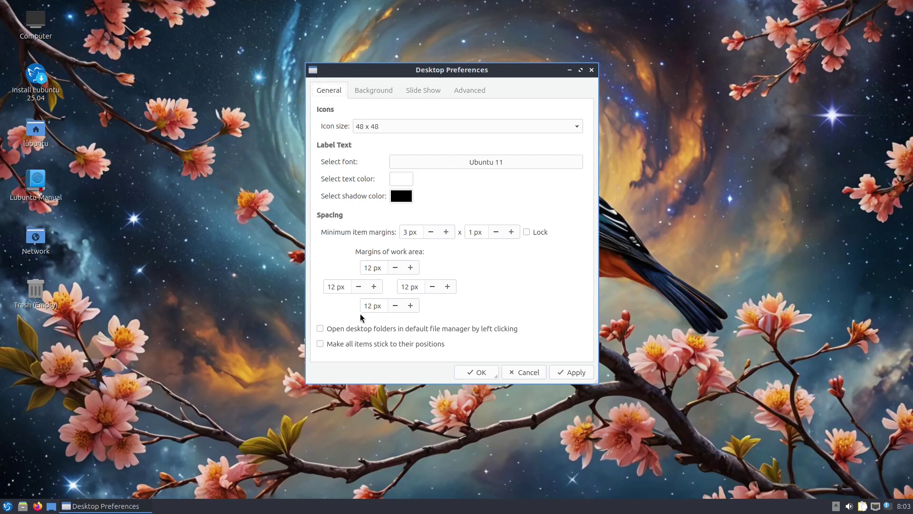
pyautogui.click(377, 92)
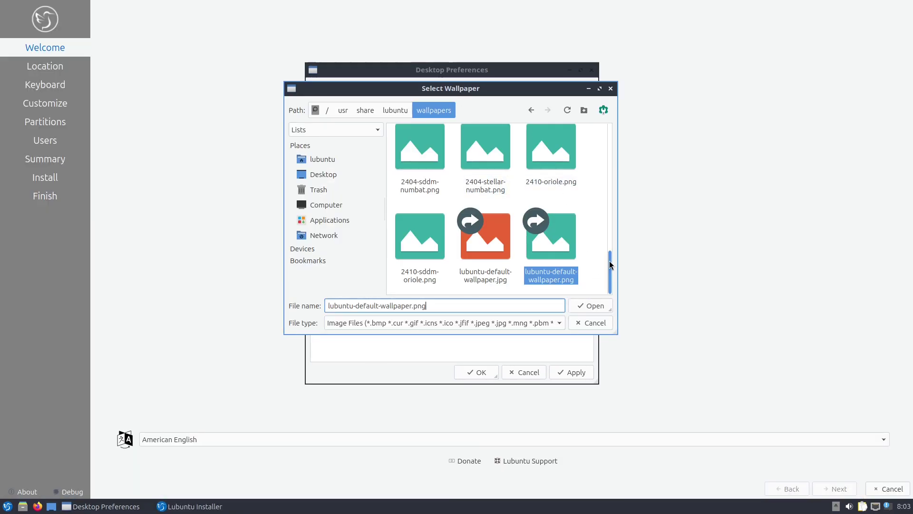
pyautogui.moveTo(608, 271)
pyautogui.mouseDown()
pyautogui.moveTo(608, 119)
pyautogui.moveTo(610, 268)
pyautogui.moveTo(610, 129)
pyautogui.mouseUp()
pyautogui.click(592, 318)
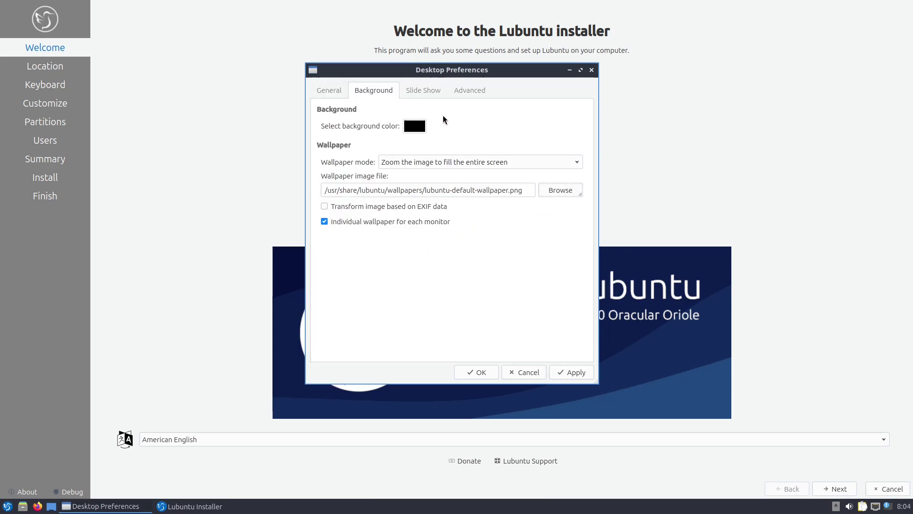
pyautogui.click(436, 91)
pyautogui.click(484, 90)
pyautogui.click(524, 372)
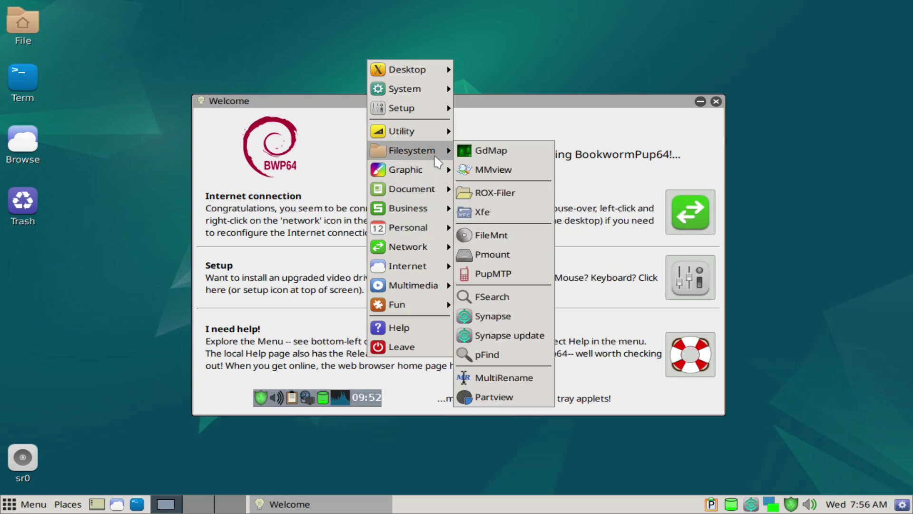
pyautogui.moveTo(408, 69)
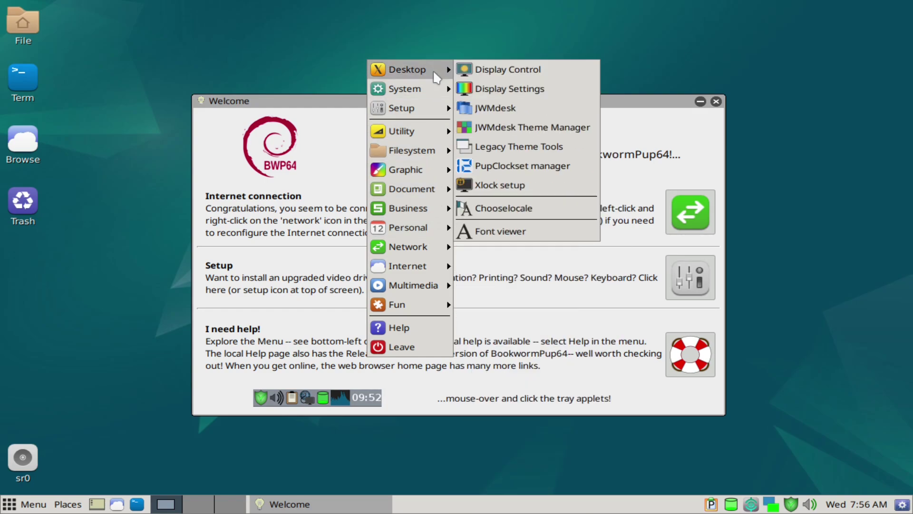
# Set Gatotray's monitor command to lxtask and close it.
pyautogui.moveTo(404, 88)
pyautogui.click(520, 304)
pyautogui.click(716, 101)
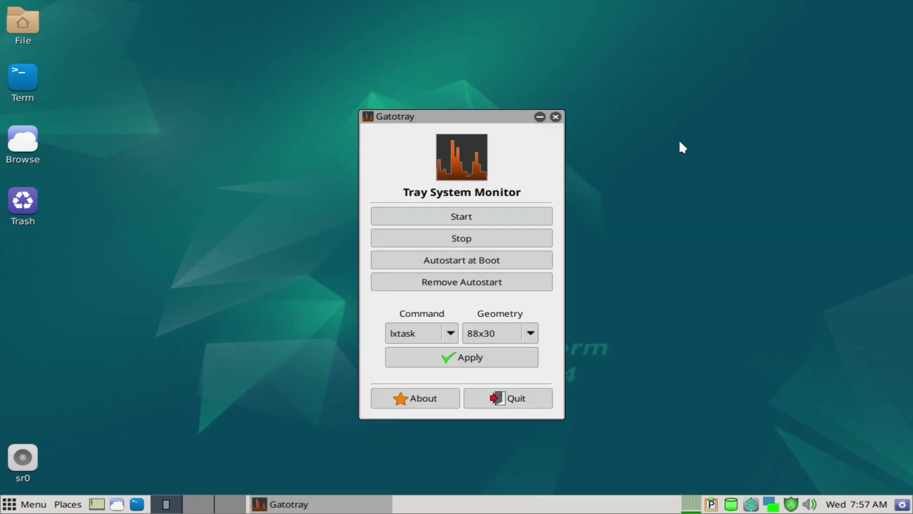
pyautogui.click(499, 210)
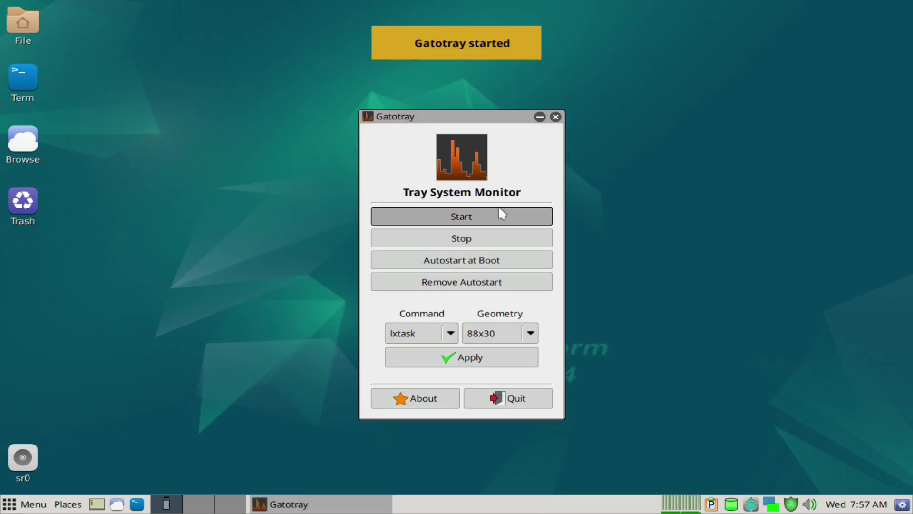
pyautogui.click(441, 395)
pyautogui.click(609, 182)
pyautogui.click(499, 360)
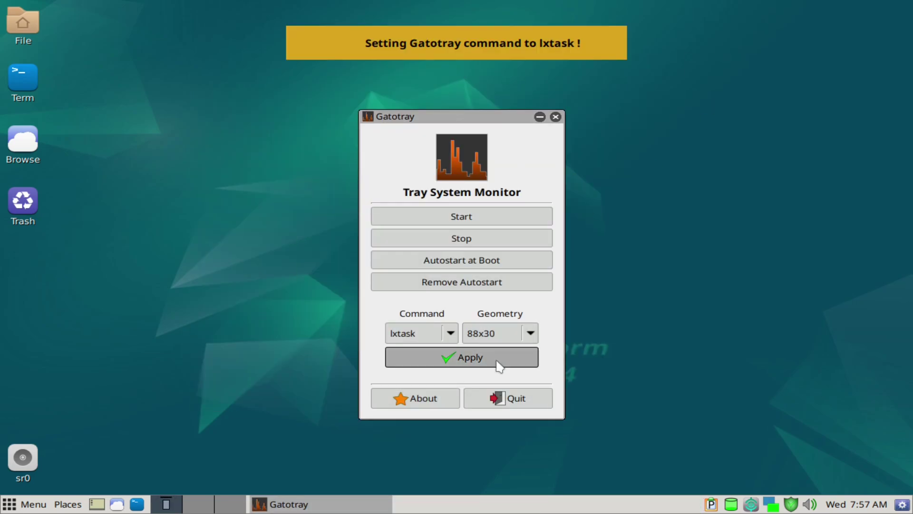
pyautogui.click(556, 117)
# Run neofetch in a full-screen LXTerminal, then exit the terminal.
pyautogui.hotkey('ctrl', 'alt', 't')
pyautogui.click(512, 23)
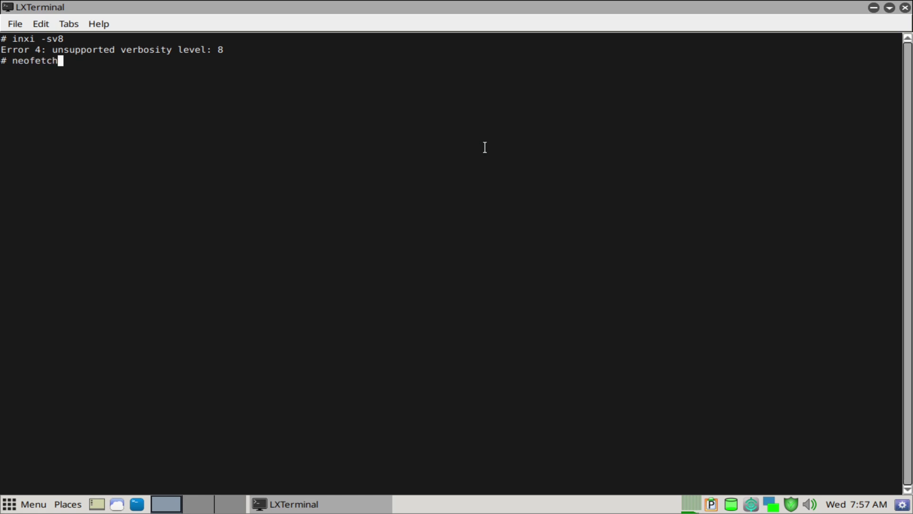
pyautogui.press('Return')
pyautogui.write('it')
pyautogui.press('Return')
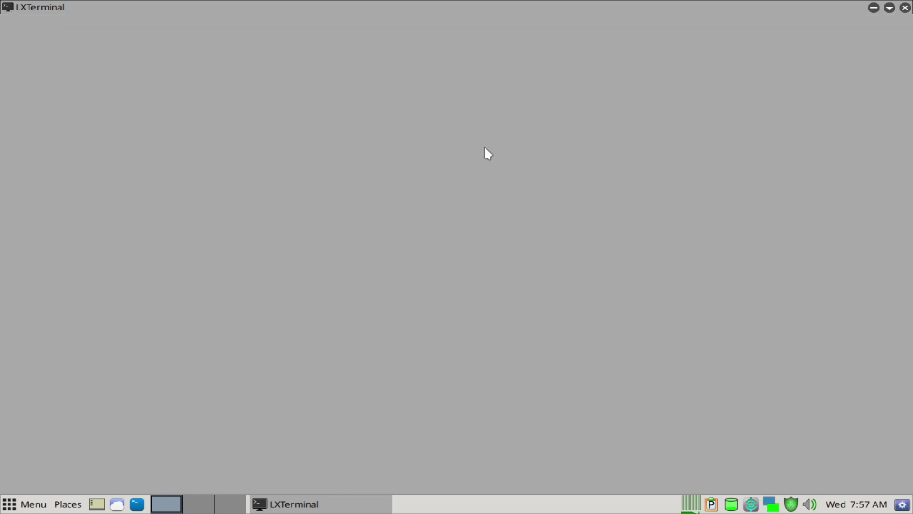
# Open Firefox and browse the root folder / in ROX.
pyautogui.click(117, 504)
pyautogui.click(34, 504)
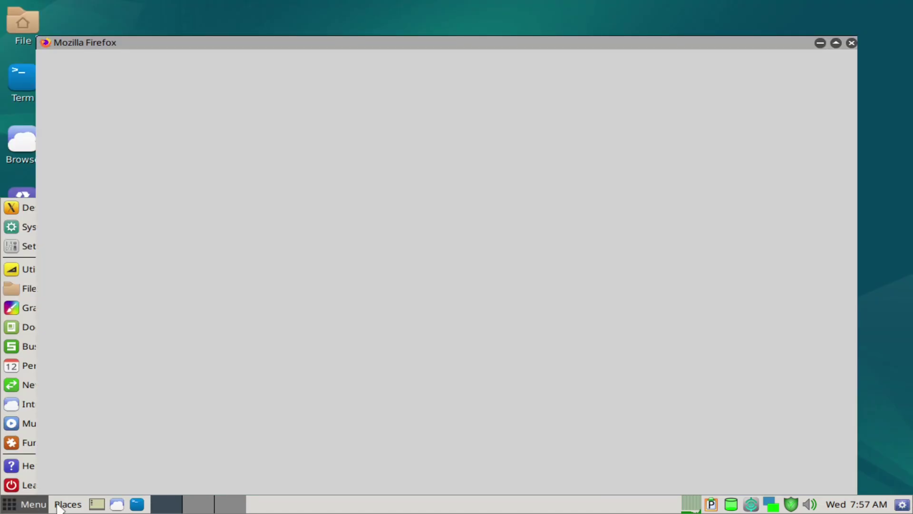
pyautogui.click(64, 504)
pyautogui.click(110, 304)
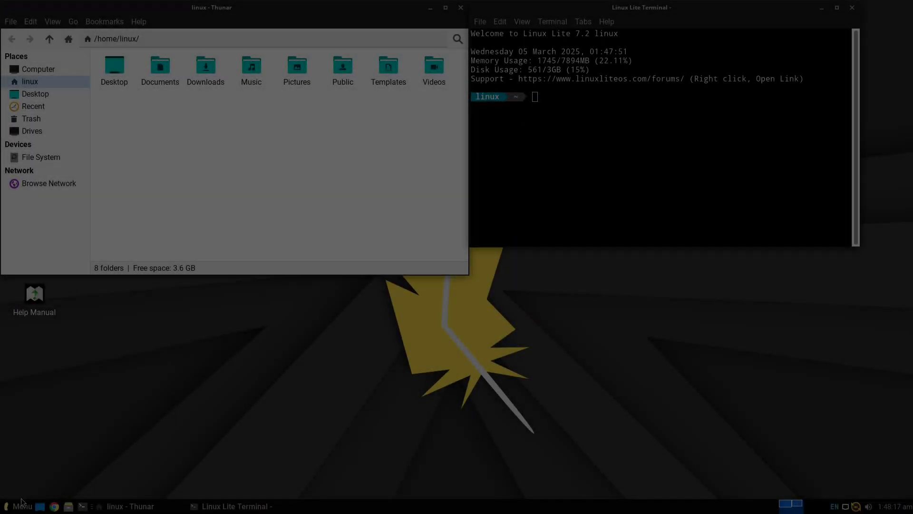
pyautogui.scroll(-2, 179, 257)
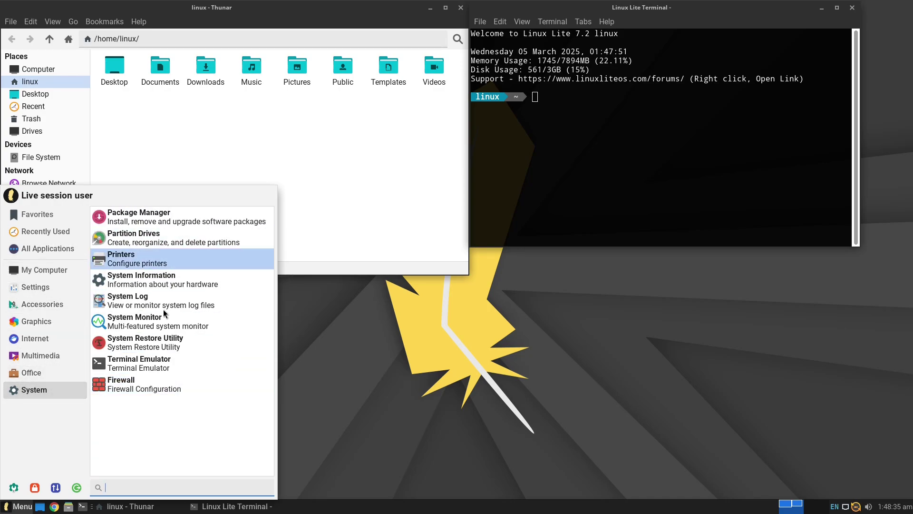
# Close the menu and Thunar, then run neofetch in a full-screen terminal.
pyautogui.click(149, 27)
pyautogui.click(319, 246)
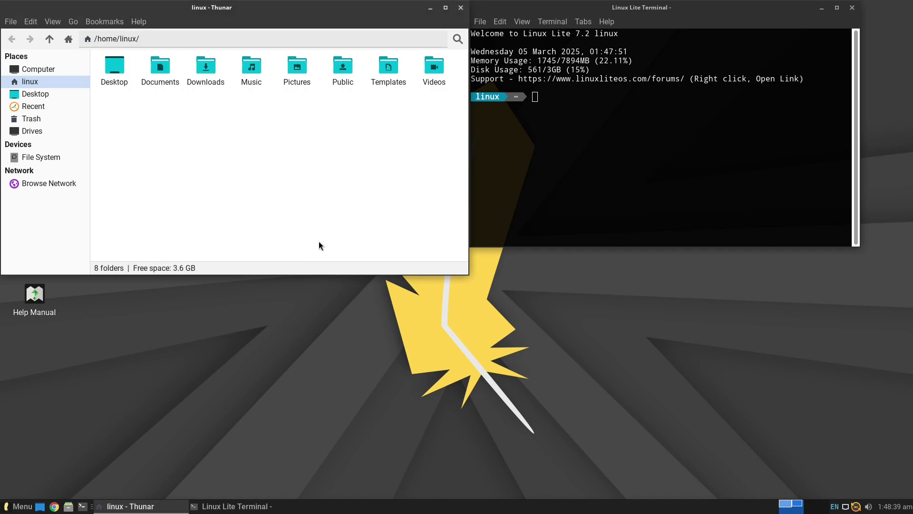
pyautogui.click(462, 8)
pyautogui.hotkey('alt', 'F10')
pyautogui.write('tch')
pyautogui.press('Return')
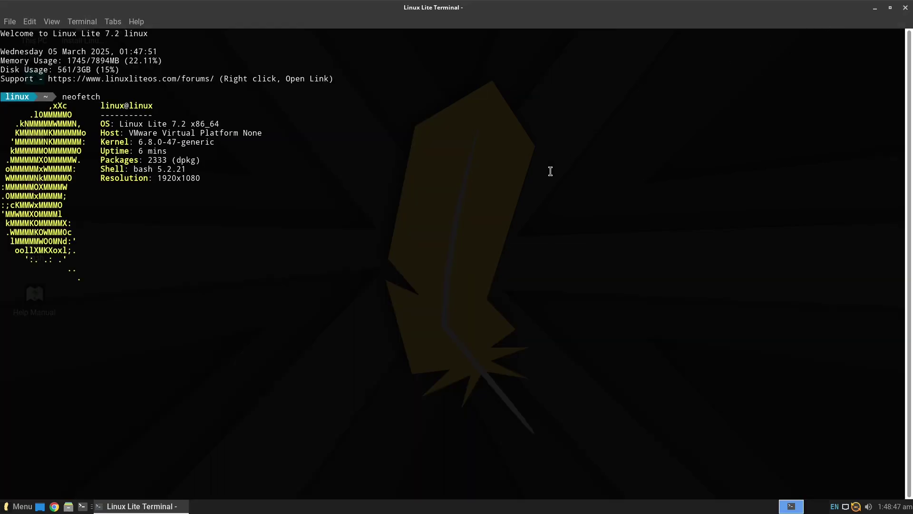
# Open Install Software from the Linux Lite menu and dismiss the software sources prompt.
pyautogui.click(21, 505)
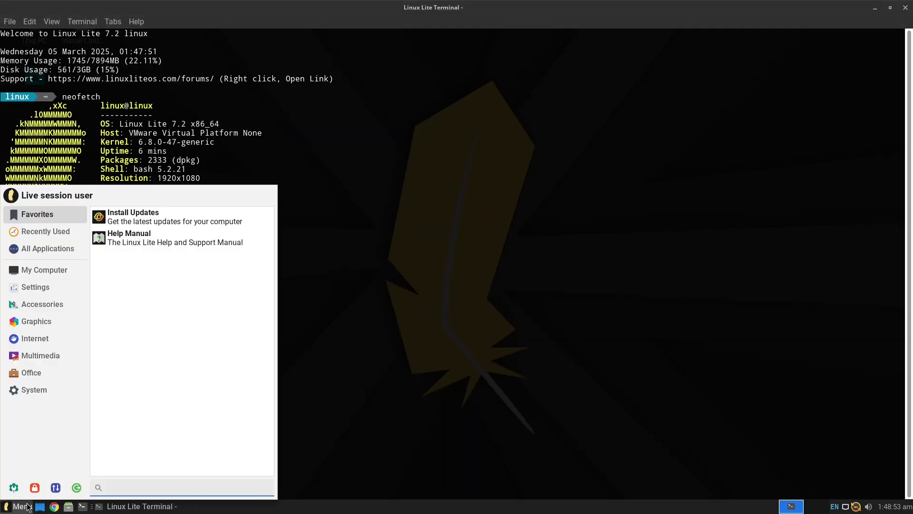
pyautogui.click(35, 286)
pyautogui.scroll(-2, 241, 285)
pyautogui.scroll(-4, 241, 284)
pyautogui.scroll(-2, 240, 284)
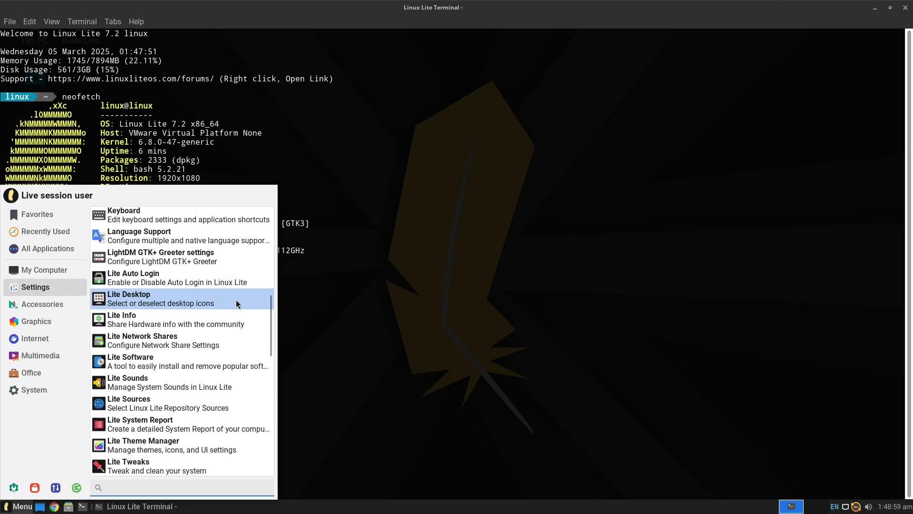
pyautogui.press('Escape')
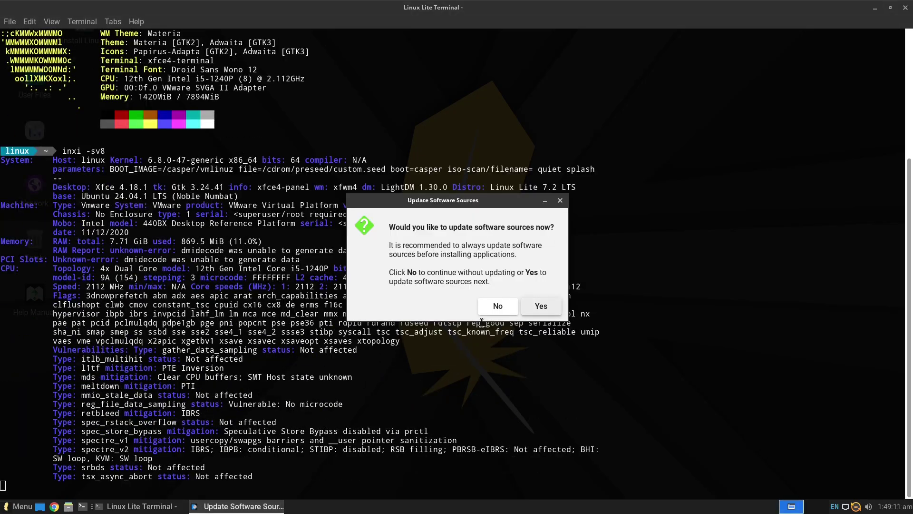
pyautogui.click(498, 305)
pyautogui.click(493, 293)
pyautogui.scroll(10, 492, 293)
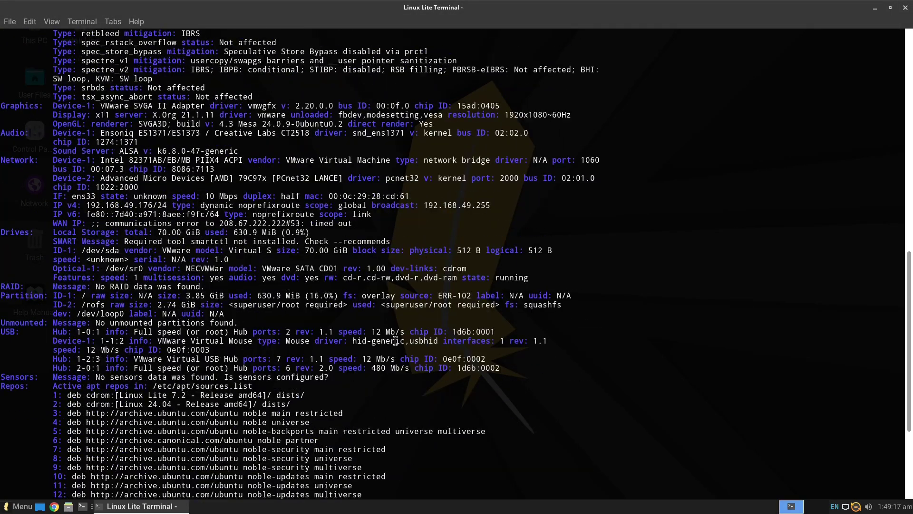
pyautogui.scroll(10, 492, 293)
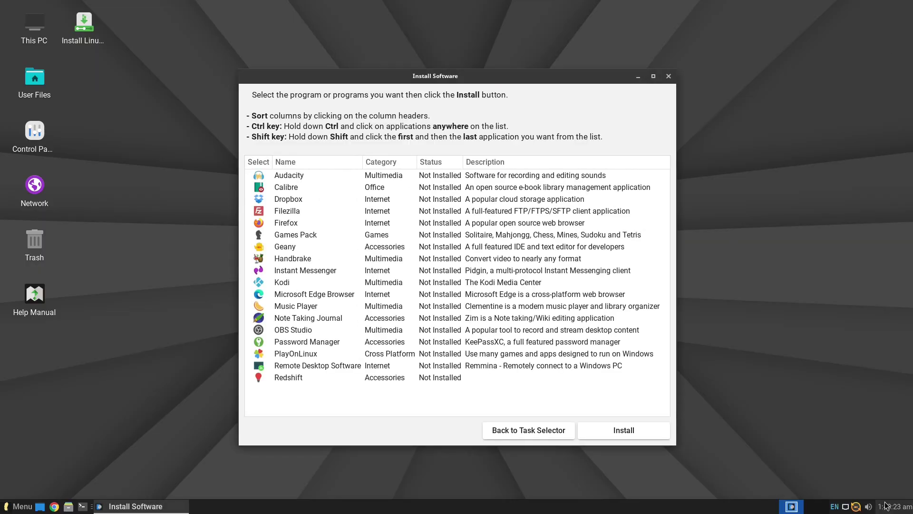
# Boot SliTaz Live with the en_US locale and us keymap.
pyautogui.press('Down')
pyautogui.press('Down')
pyautogui.press('Down')
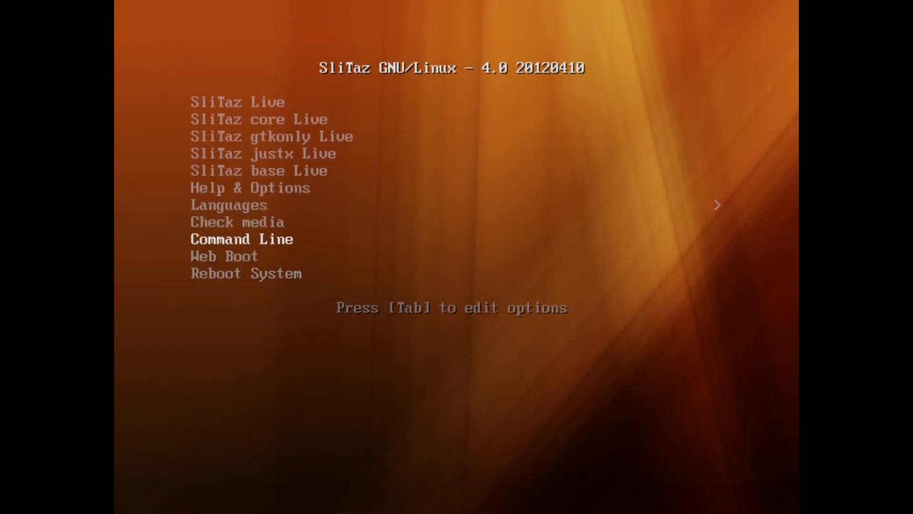
pyautogui.press('Up')
pyautogui.press('Up')
pyautogui.press('Up')
pyautogui.press('Return')
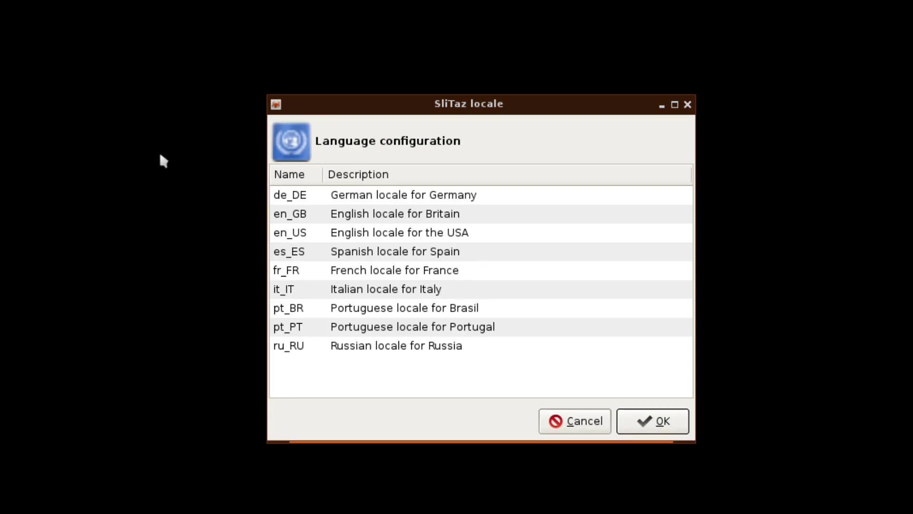
pyautogui.click(331, 232)
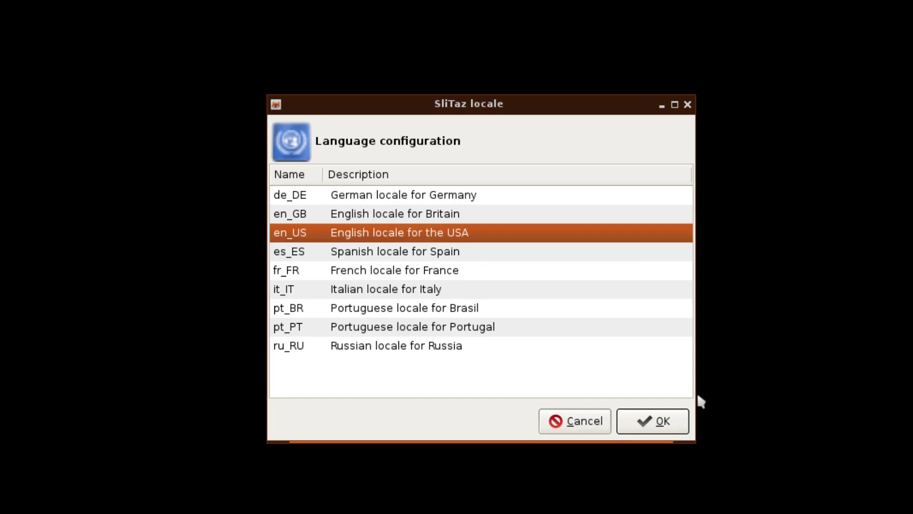
pyautogui.press('Return')
pyautogui.scroll(-10, 410, 208)
pyautogui.click(540, 389)
pyautogui.click(631, 428)
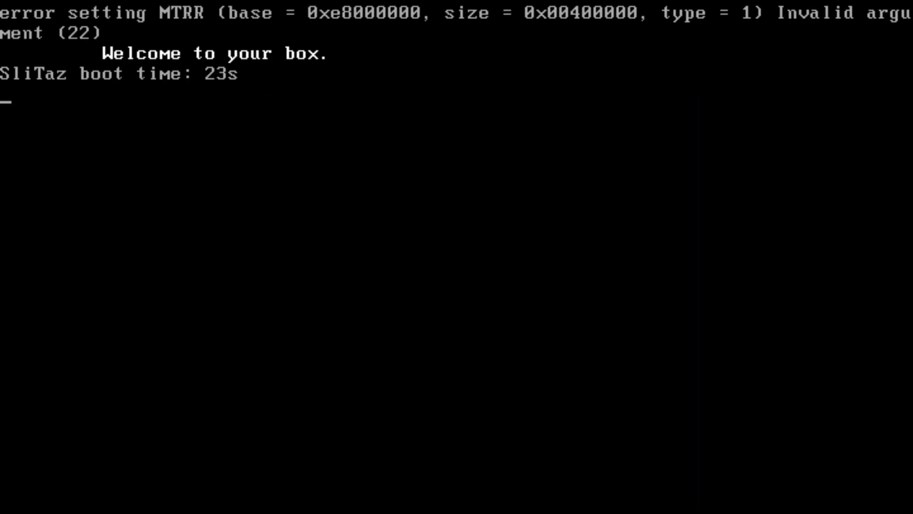
pyautogui.write('tux')
# Log in and run uname -a, uname -r, cat /etc/issue, uname -i and uname -n.
pyautogui.press('Return')
pyautogui.write('uname -a')
pyautogui.press('Return')
pyautogui.write('uname ')
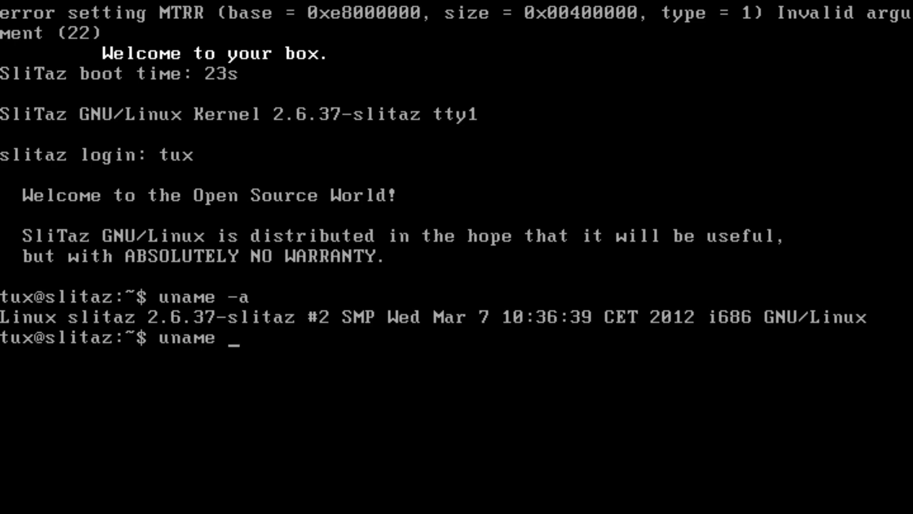
pyautogui.write('ssue')
pyautogui.write('cat /etc/i')
pyautogui.press('Return')
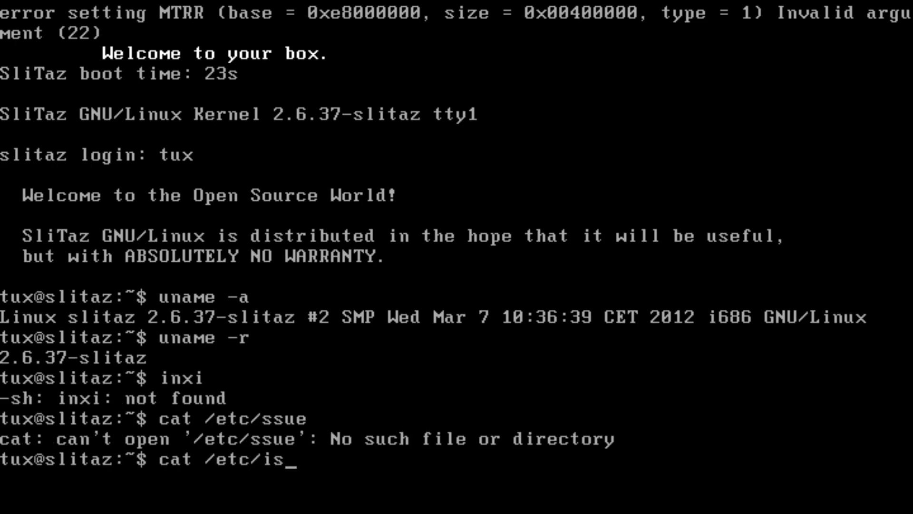
pyautogui.write('sue')
pyautogui.press('Return')
pyautogui.write('uname -i')
pyautogui.press('Return')
pyautogui.write('uname -n')
pyautogui.press('Return')
pyautogui.write('uname')
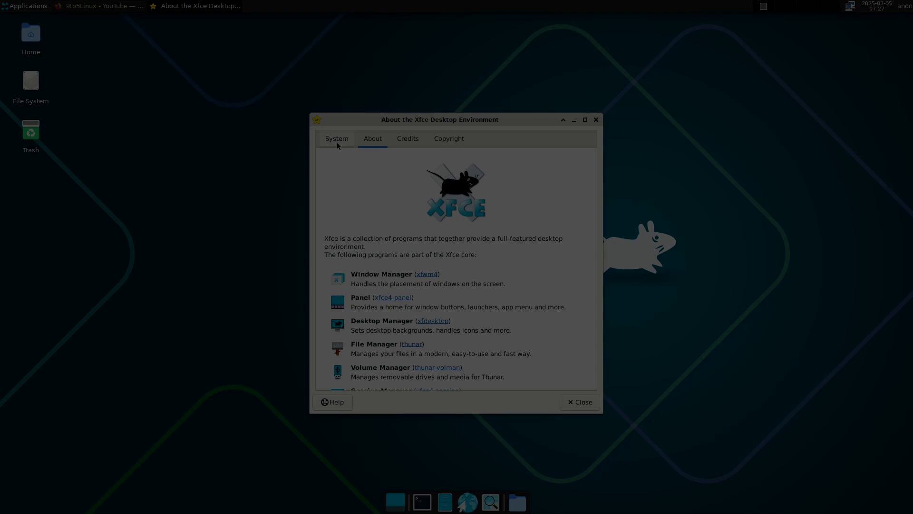
# Close About Xfce and show voidlinux.org's download page in Firefox.
pyautogui.click(338, 140)
pyautogui.click(578, 401)
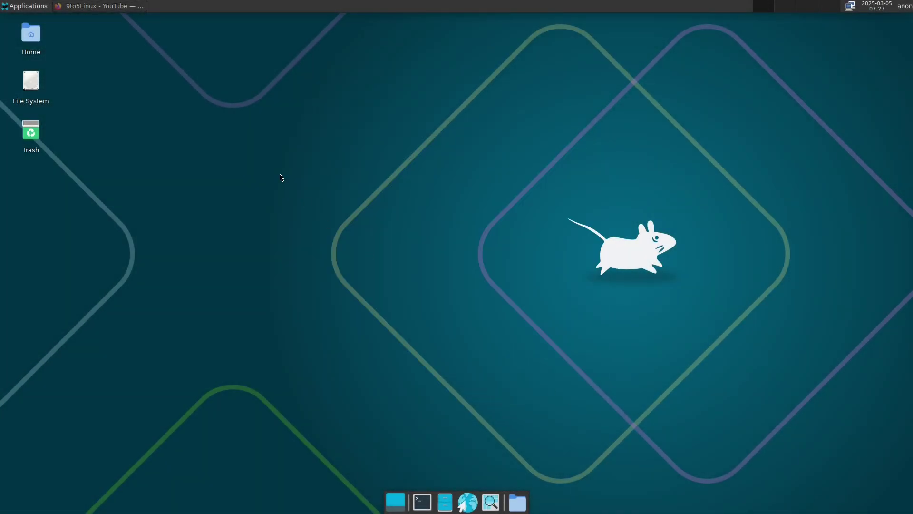
pyautogui.click(111, 7)
pyautogui.click(190, 41)
pyautogui.scroll(-5, 428, 313)
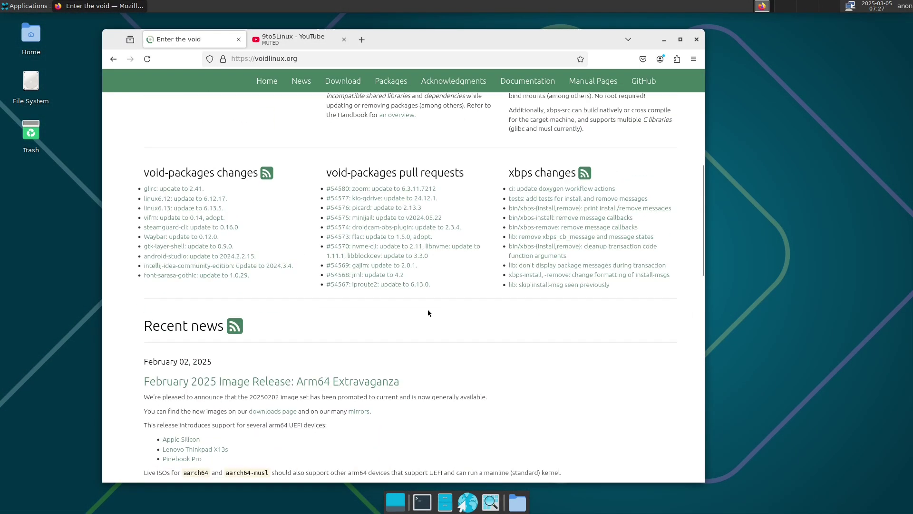
pyautogui.click(343, 81)
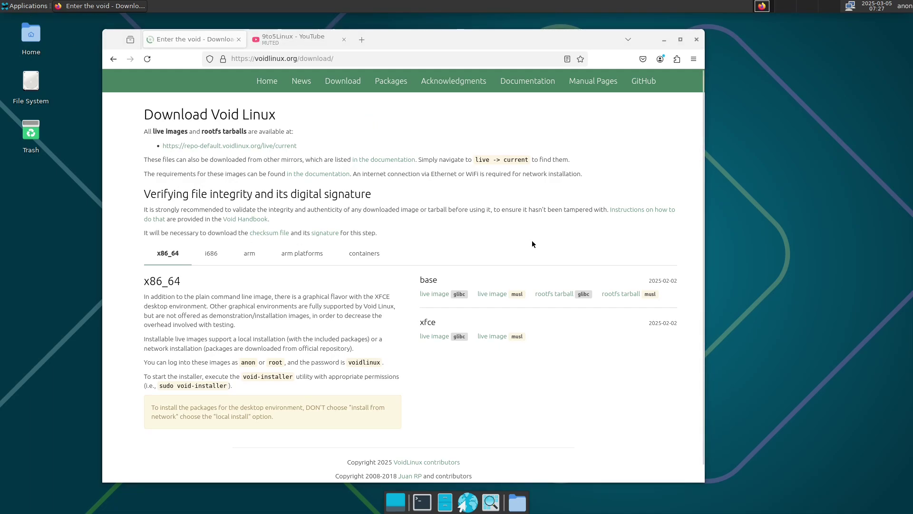
# Launch Appearance, Task Manager and Session and Startup from the Applications menu.
pyautogui.click(28, 6)
pyautogui.moveTo(26, 81)
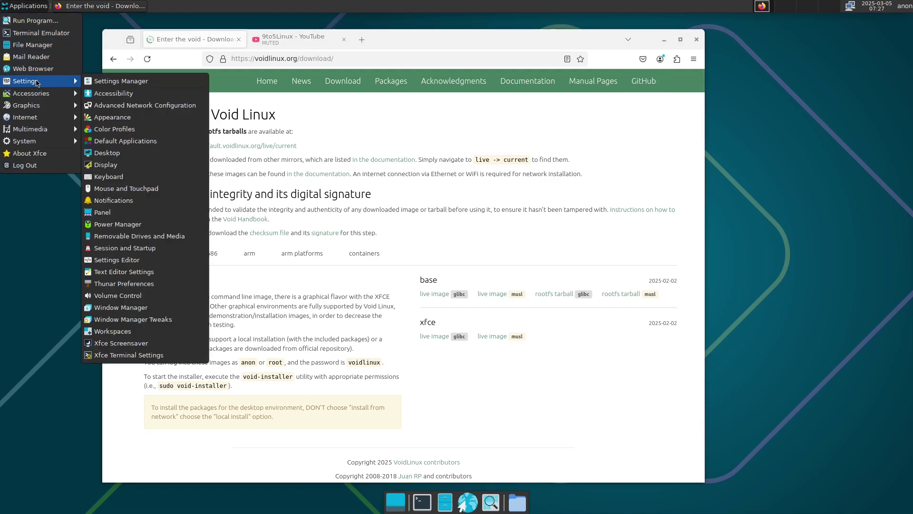
pyautogui.click(138, 121)
pyautogui.click(25, 10)
pyautogui.press('Up')
pyautogui.press('Up')
pyautogui.press('Up')
pyautogui.press('Right')
pyautogui.press('Return')
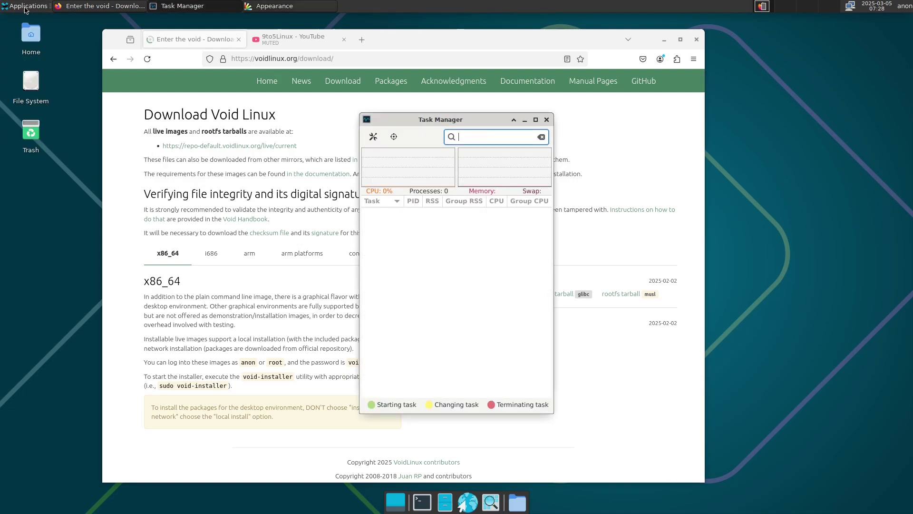
pyautogui.click(25, 10)
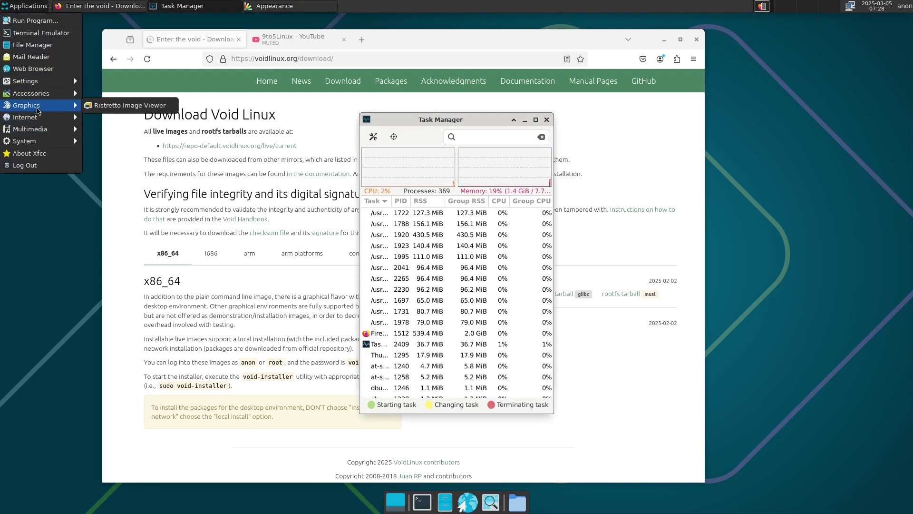
pyautogui.moveTo(25, 80)
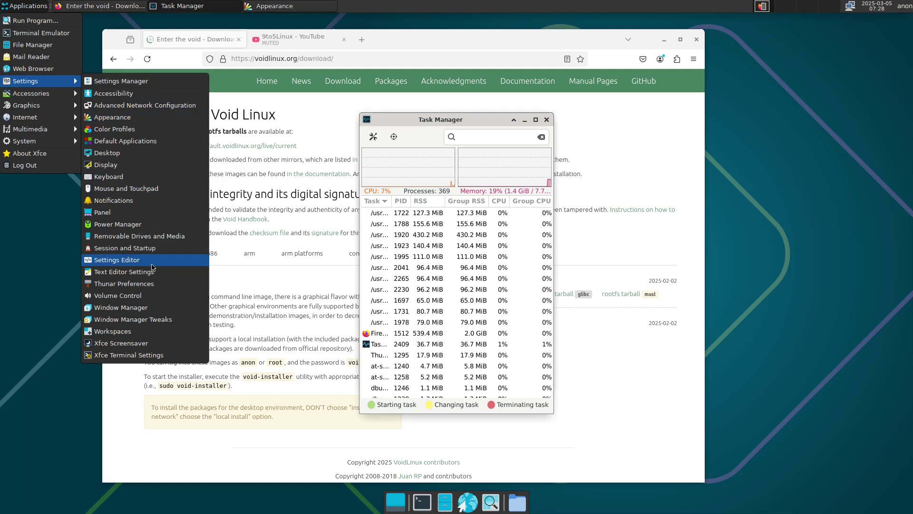
pyautogui.click(125, 247)
# Review the Application Autostart, Current Session and Advanced tabs of Session and Startup, then close it.
pyautogui.rightClick(804, 184)
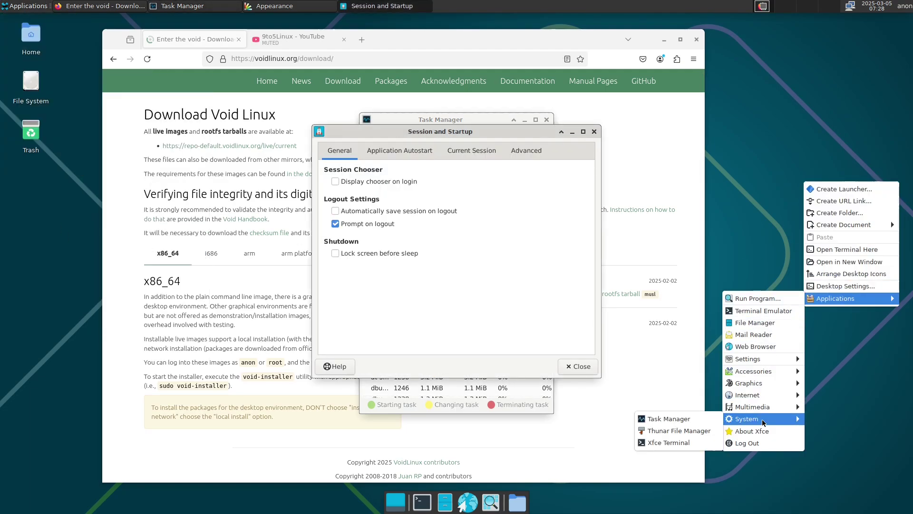
pyautogui.click(751, 329)
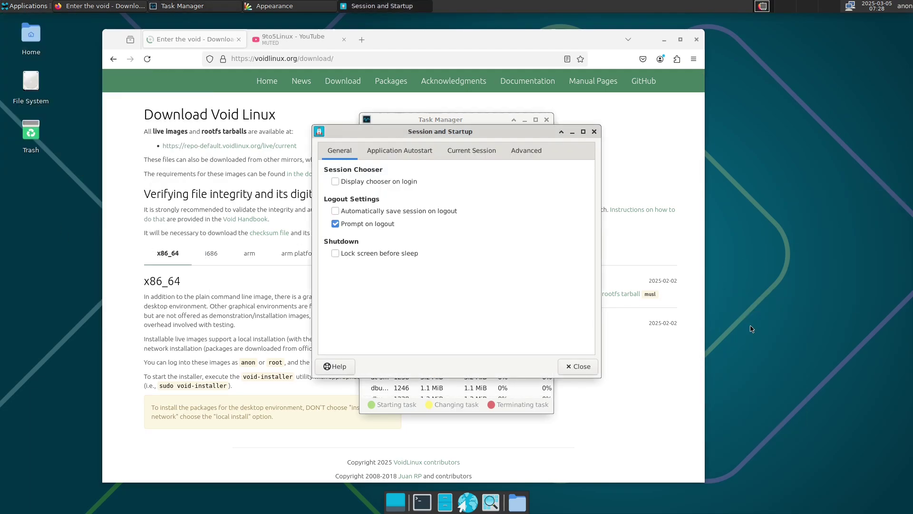
pyautogui.moveTo(424, 129)
pyautogui.mouseDown()
pyautogui.moveTo(226, 151)
pyautogui.moveTo(601, 155)
pyautogui.mouseUp()
pyautogui.click(594, 176)
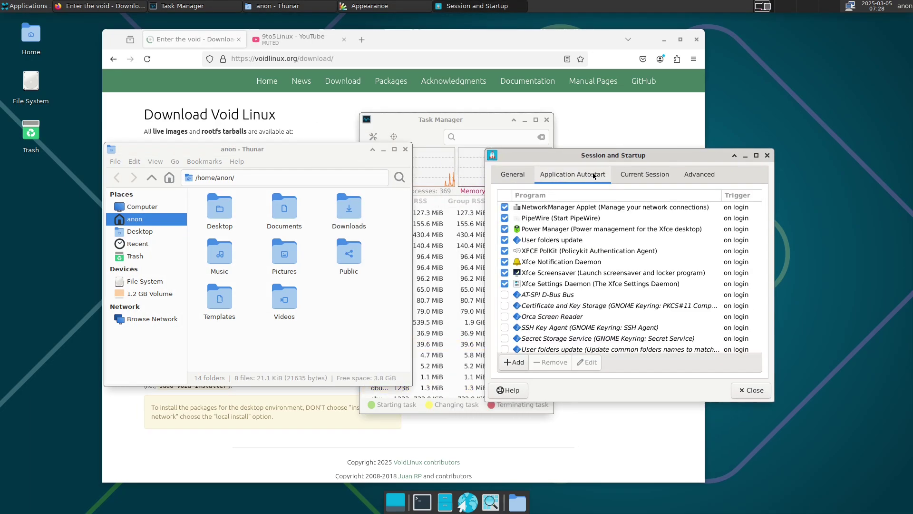
pyautogui.click(644, 174)
pyautogui.click(699, 174)
pyautogui.click(751, 390)
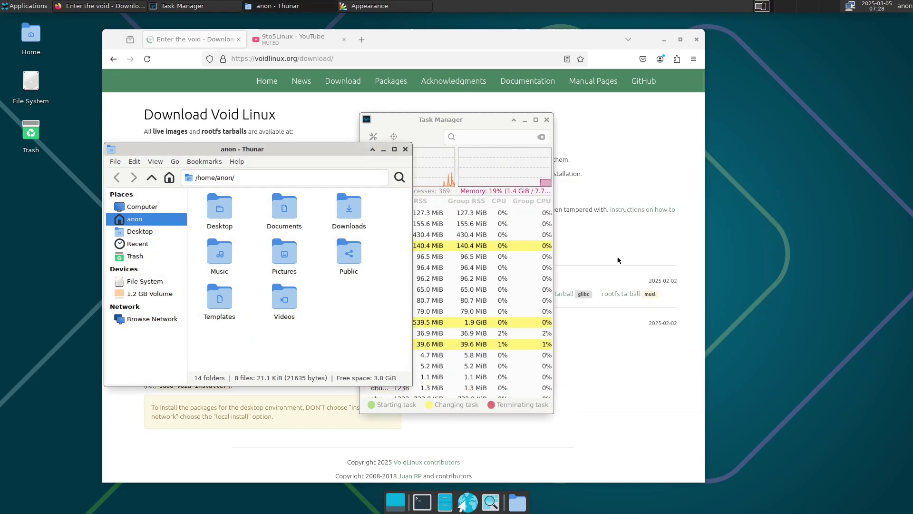
# Close the Task Manager and show Thunar's Help > About information.
pyautogui.click(535, 119)
pyautogui.scroll(-5, 457, 286)
pyautogui.scroll(-5, 456, 286)
pyautogui.click(907, 10)
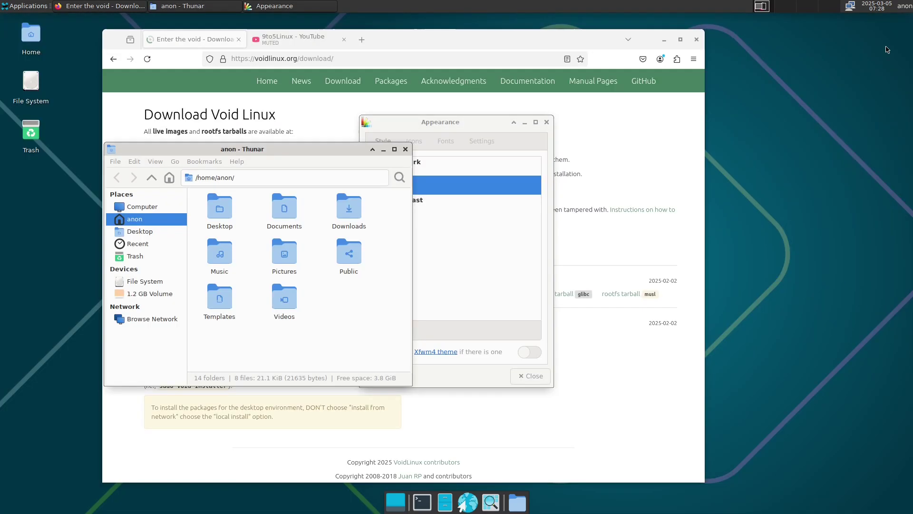
pyautogui.click(394, 149)
pyautogui.click(131, 30)
pyautogui.click(149, 56)
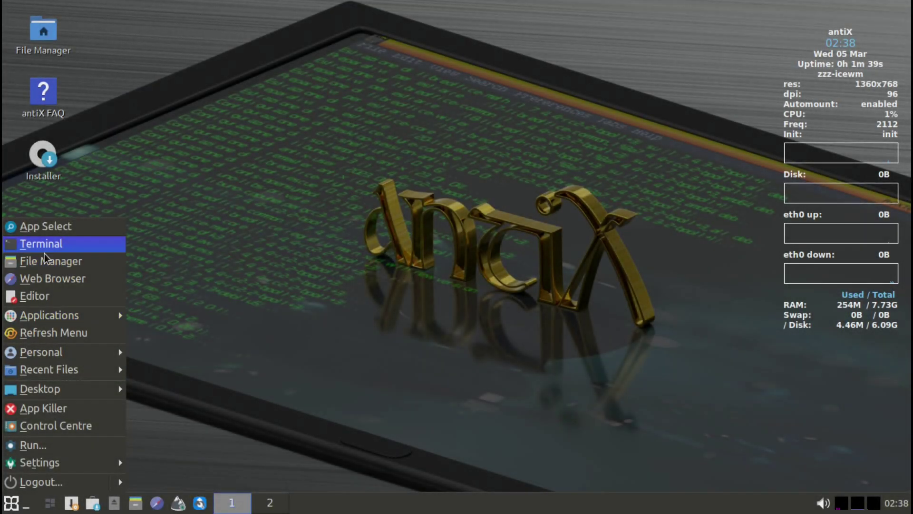
pyautogui.moveTo(49, 315)
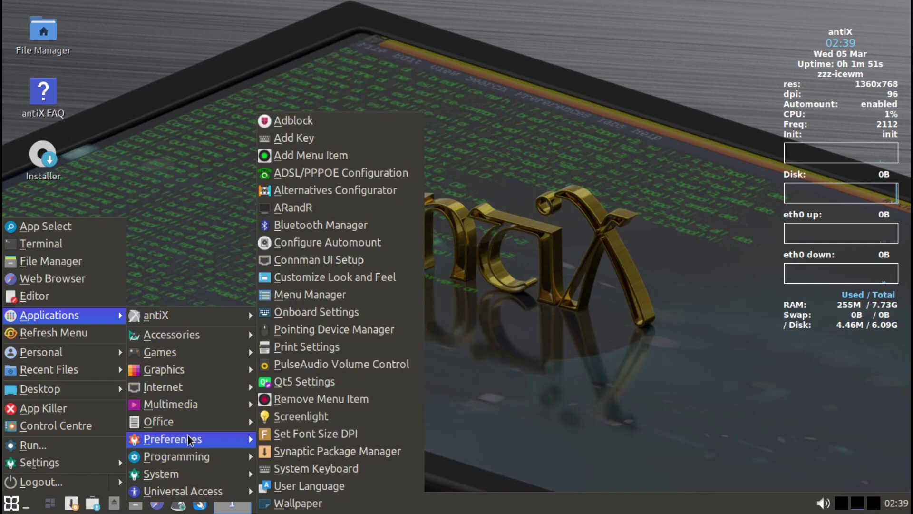
# Maximize LXTask, view its About information, then quit it.
pyautogui.click(283, 473)
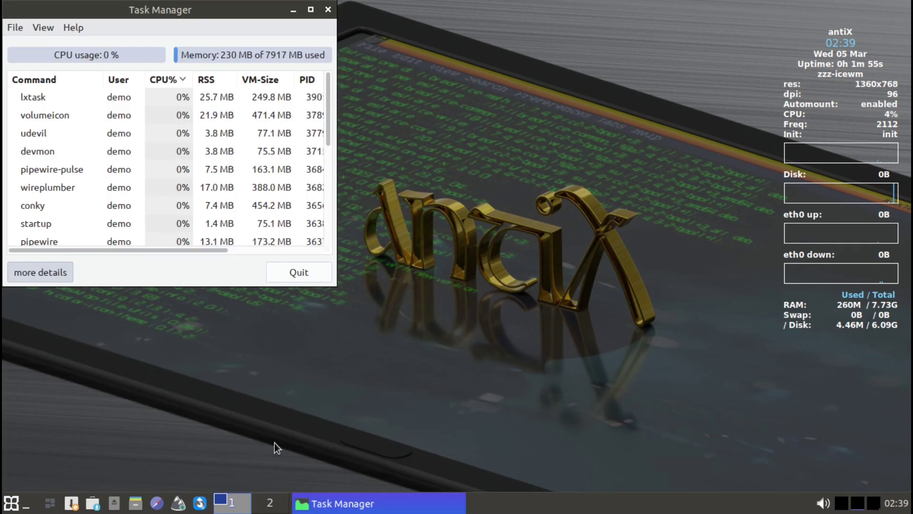
pyautogui.click(311, 10)
pyautogui.click(78, 31)
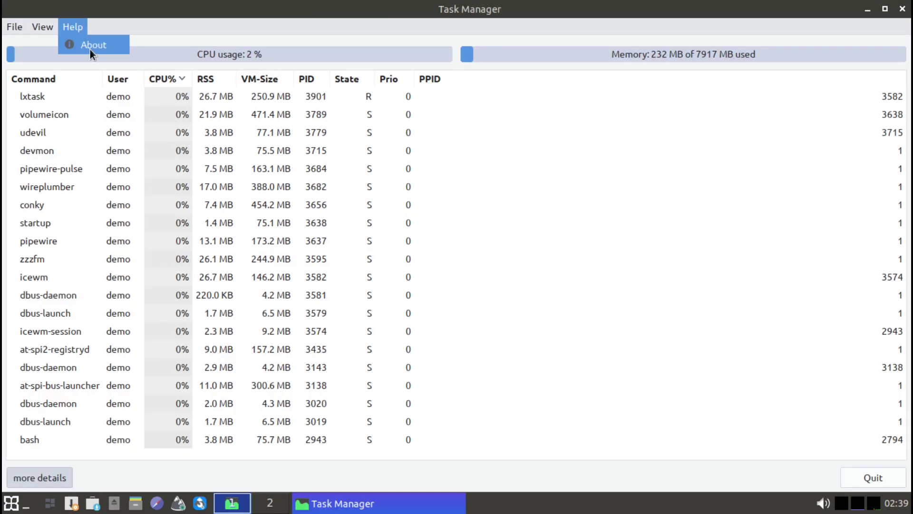
pyautogui.click(90, 49)
pyautogui.press('Escape')
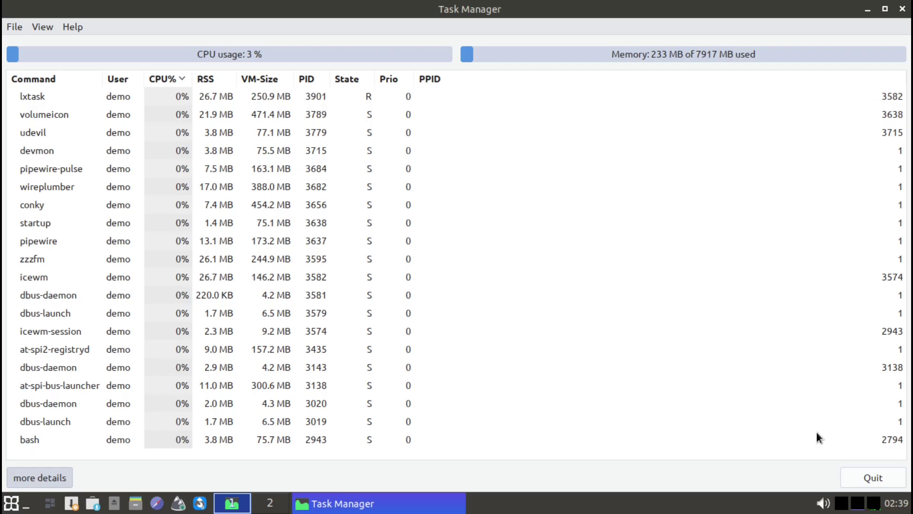
pyautogui.click(873, 478)
# Open and close zzzFM, then launch a maximized terminal from the desktop menu.
pyautogui.click(136, 503)
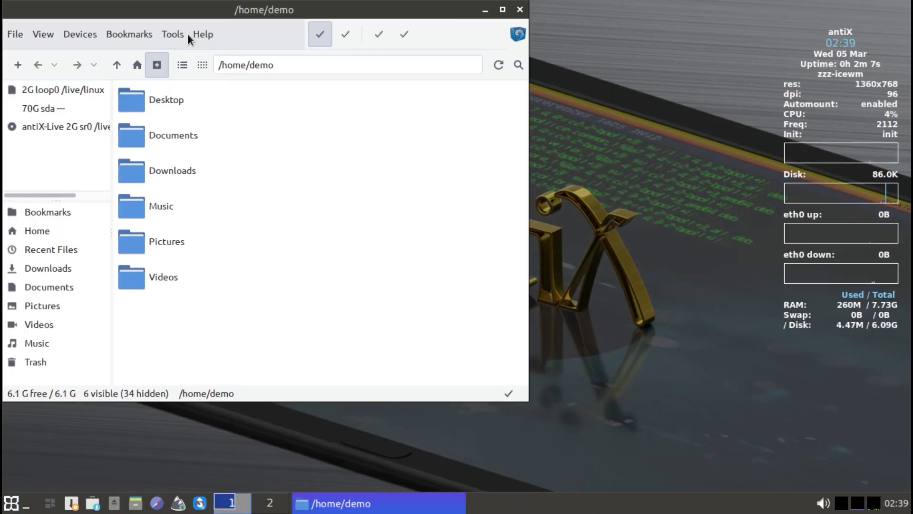
pyautogui.click(509, 14)
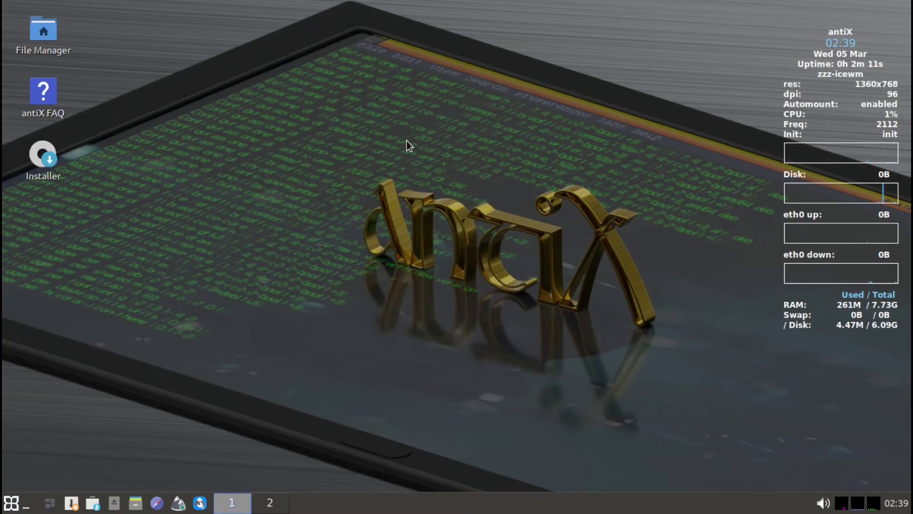
pyautogui.rightClick(282, 165)
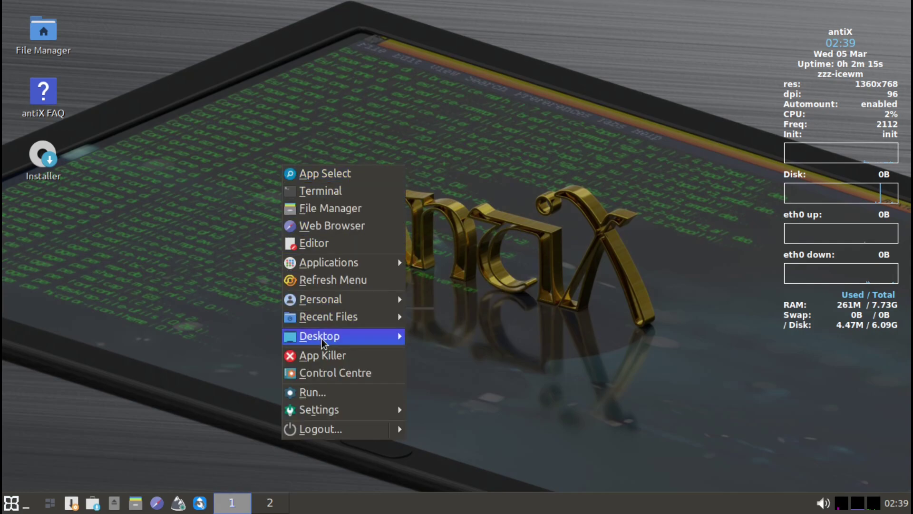
pyautogui.click(328, 192)
pyautogui.click(466, 10)
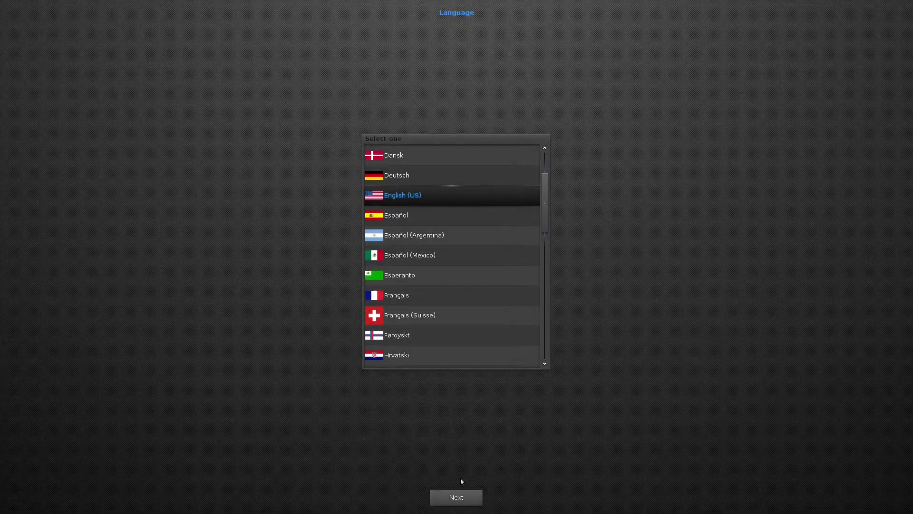
# Finish the installer pages and browse the Bodhi main menu categories.
pyautogui.click(457, 496)
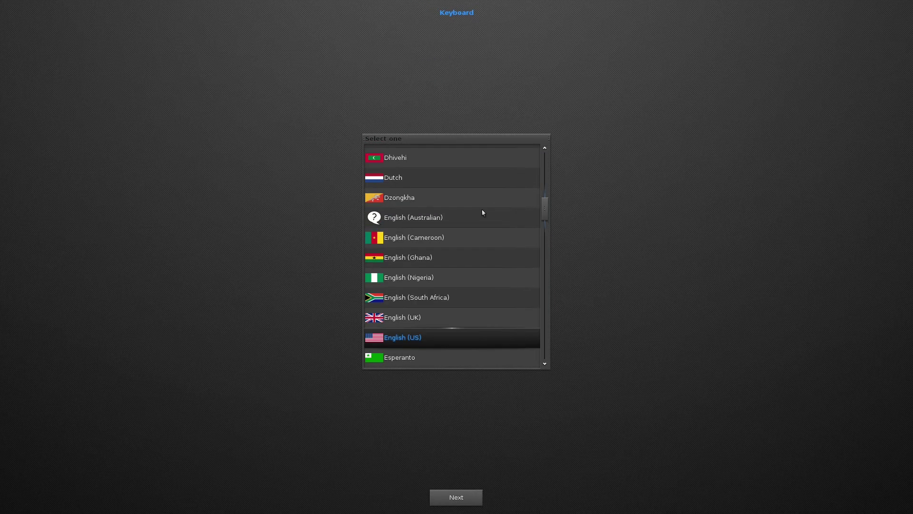
pyautogui.click(469, 495)
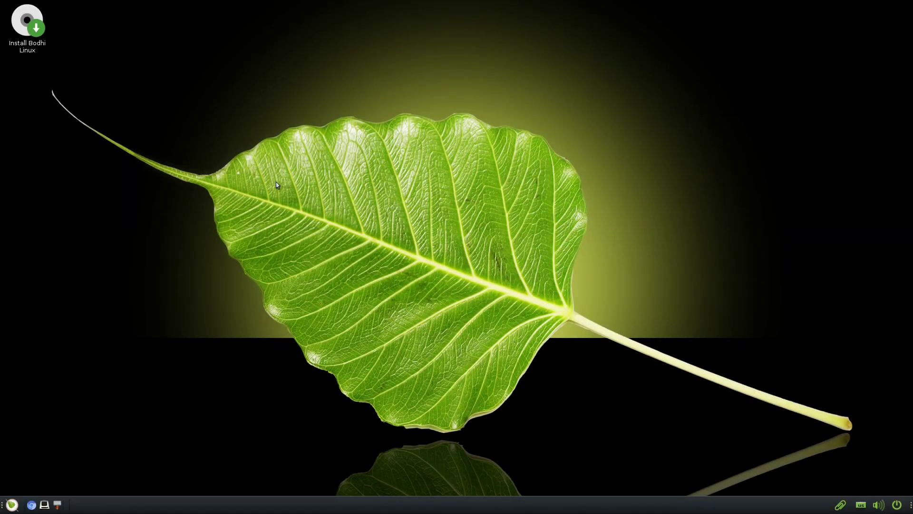
pyautogui.rightClick(245, 152)
pyautogui.click(221, 273)
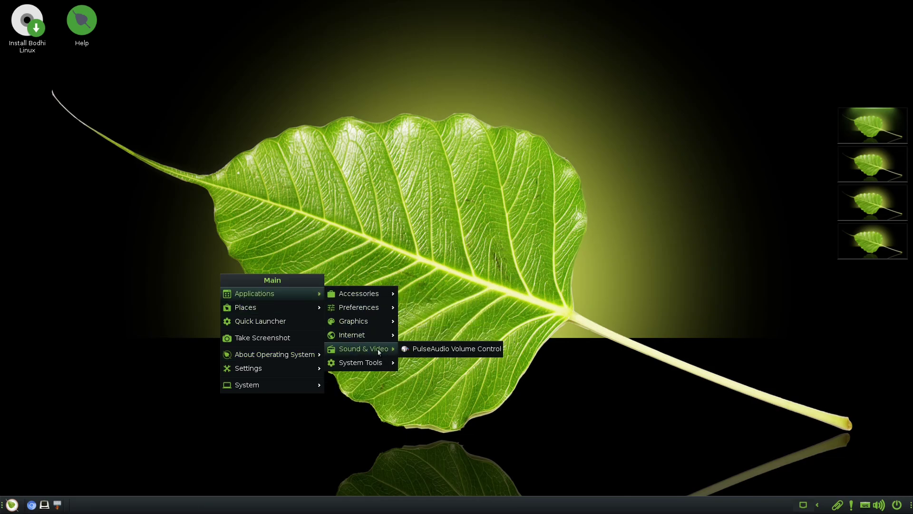
# Go through each Settings Panel category, from Apps to Preferences, then close the panel.
pyautogui.click(356, 368)
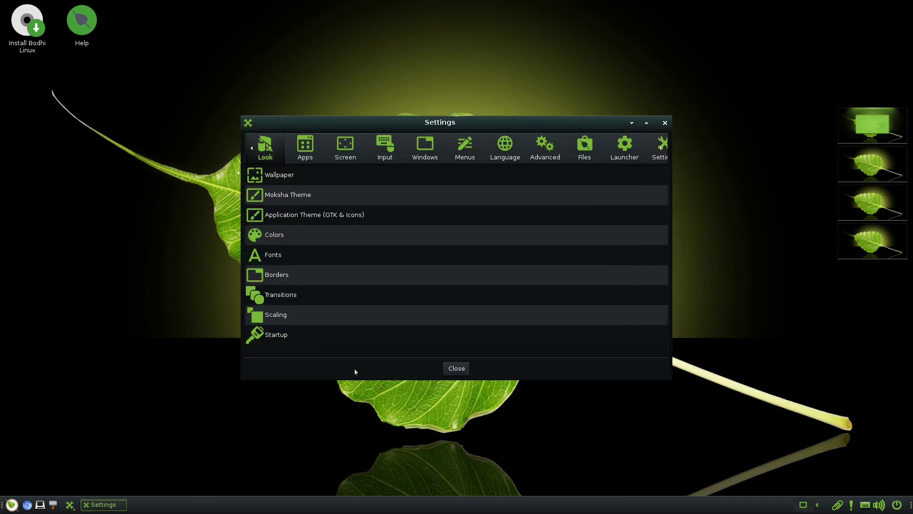
pyautogui.click(312, 157)
pyautogui.click(354, 156)
pyautogui.click(384, 157)
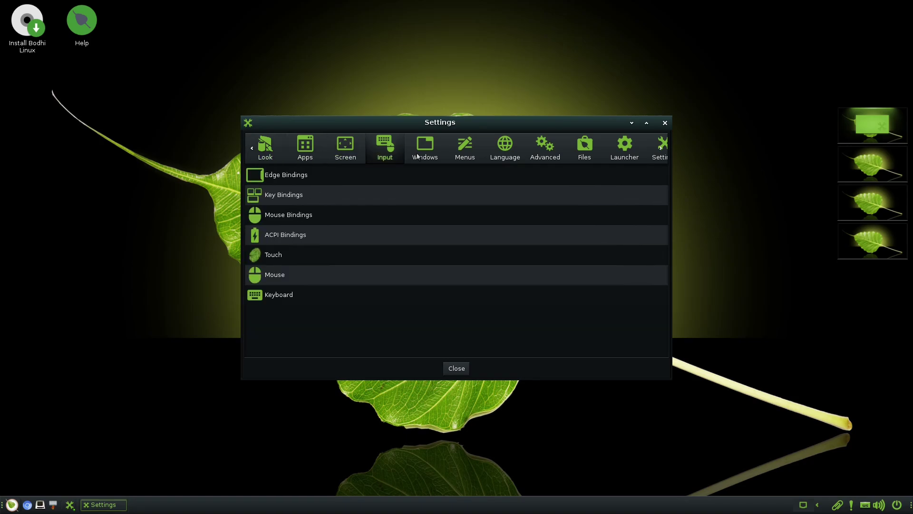
pyautogui.click(456, 157)
pyautogui.click(545, 153)
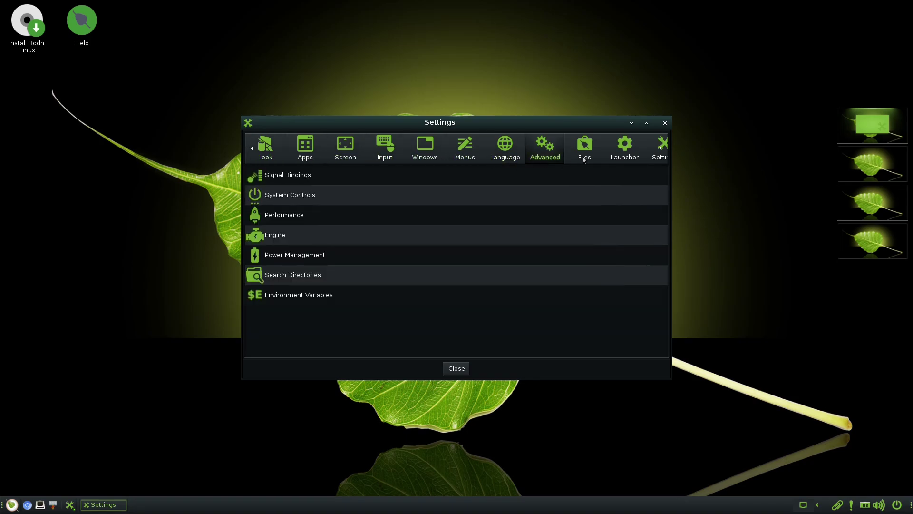
pyautogui.click(584, 153)
pyautogui.click(624, 153)
pyautogui.click(658, 153)
pyautogui.click(660, 152)
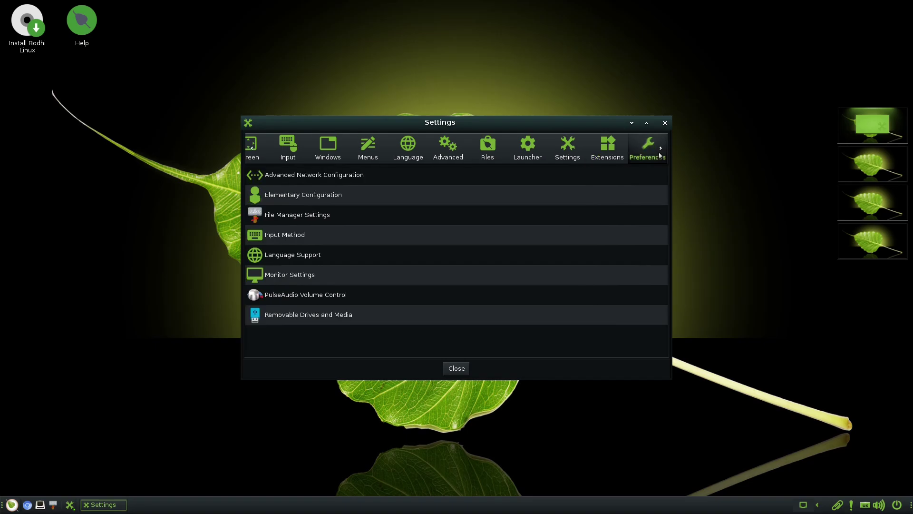
pyautogui.click(664, 124)
# Show About Bodhi, About Moksha and About Theme, then close the theme window.
pyautogui.click(393, 258)
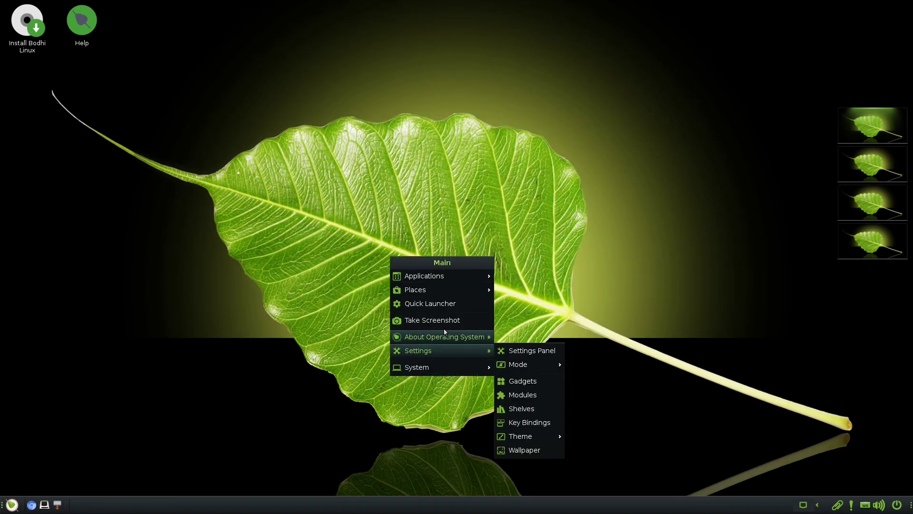
pyautogui.click(520, 350)
pyautogui.click(188, 251)
pyautogui.click(344, 358)
pyautogui.click(191, 277)
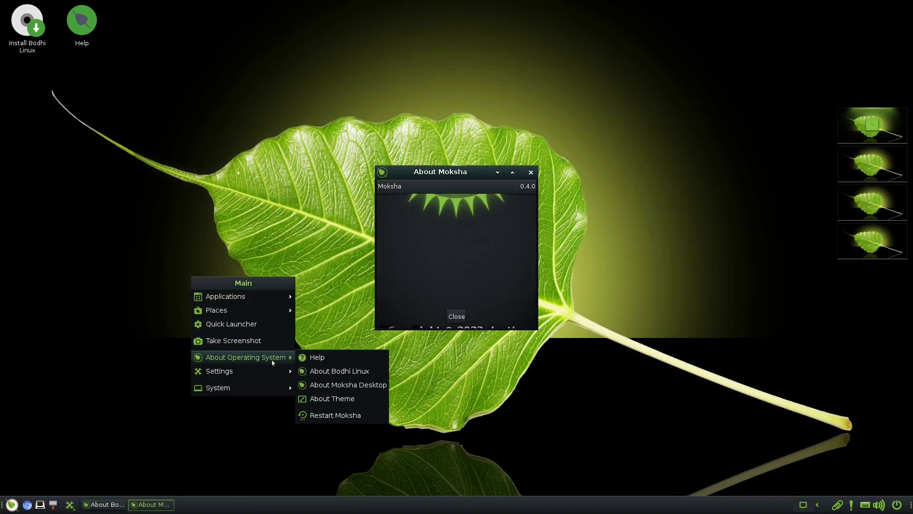
pyautogui.click(328, 396)
pyautogui.moveTo(446, 173); pyautogui.dragTo(204, 209)
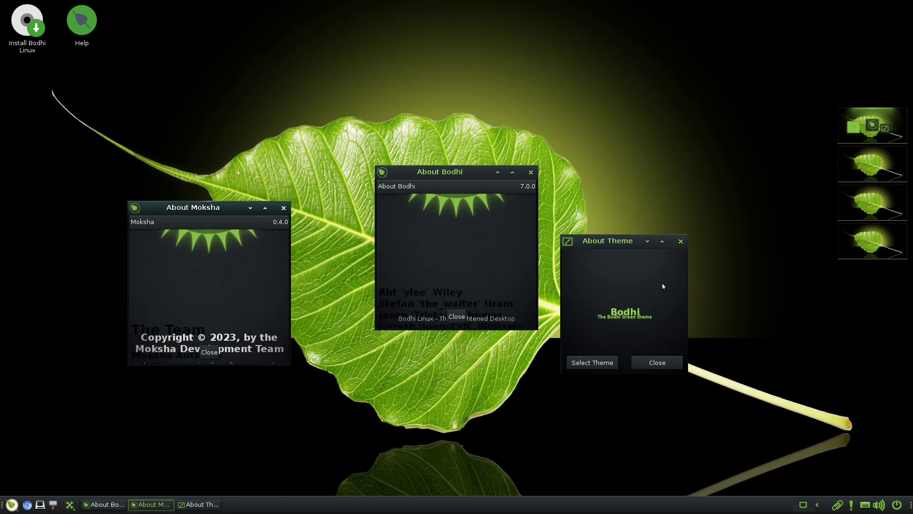
pyautogui.click(657, 362)
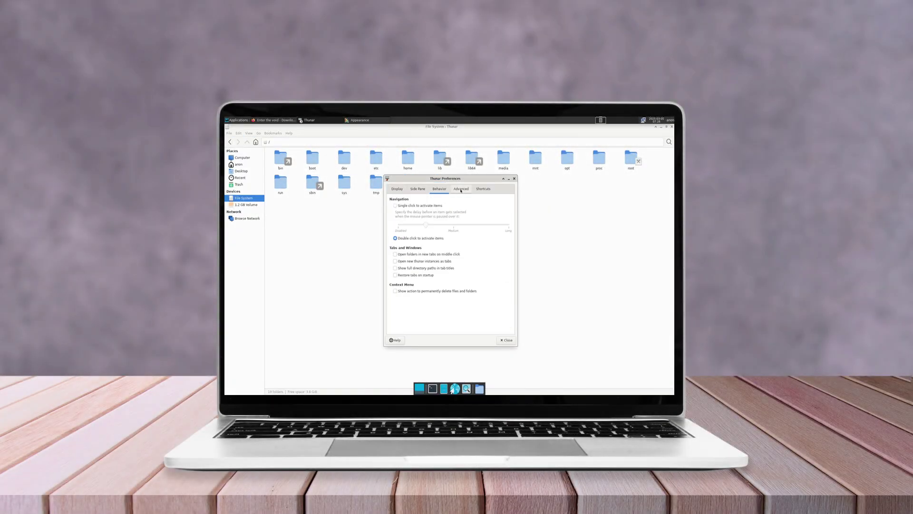
# Replay outro clips of Void settings, antiX Control Centre and a Bodhi inxi report.
pyautogui.click(514, 178)
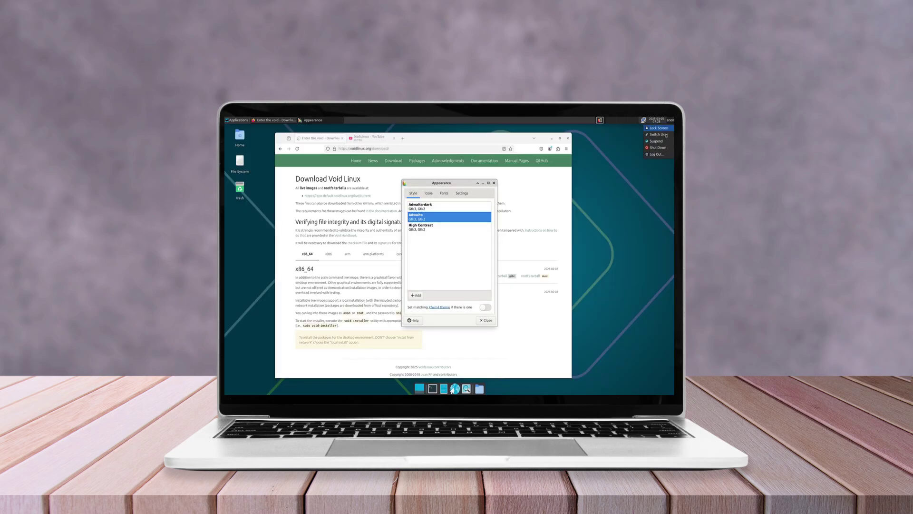
pyautogui.click(488, 320)
pyautogui.moveTo(338, 316); pyautogui.dragTo(300, 311)
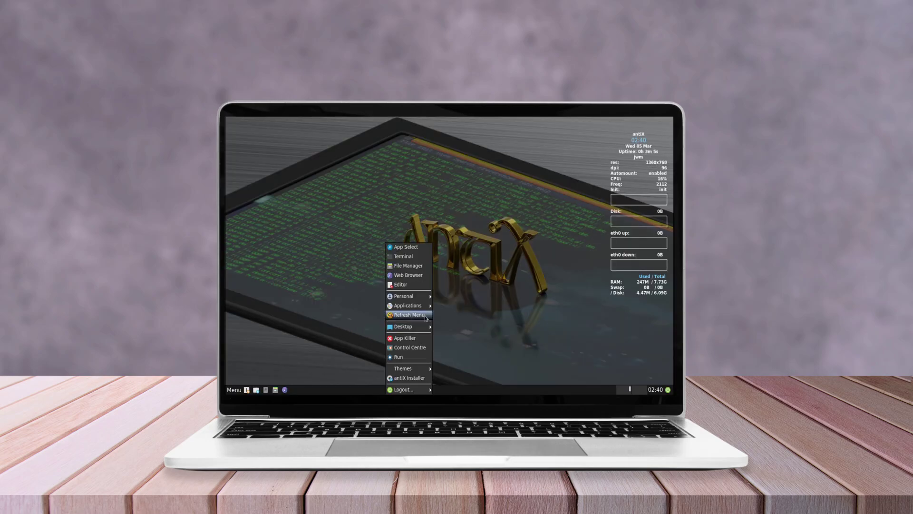
pyautogui.moveTo(447, 342)
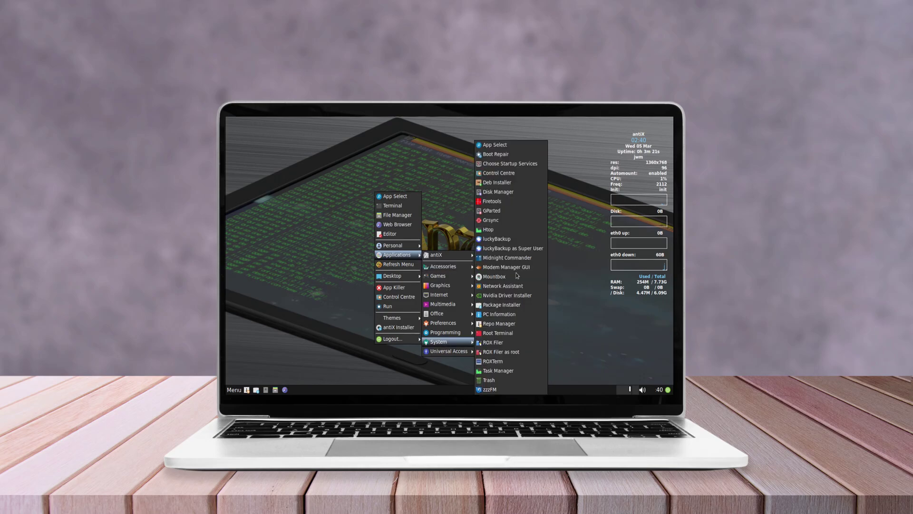
pyautogui.click(499, 173)
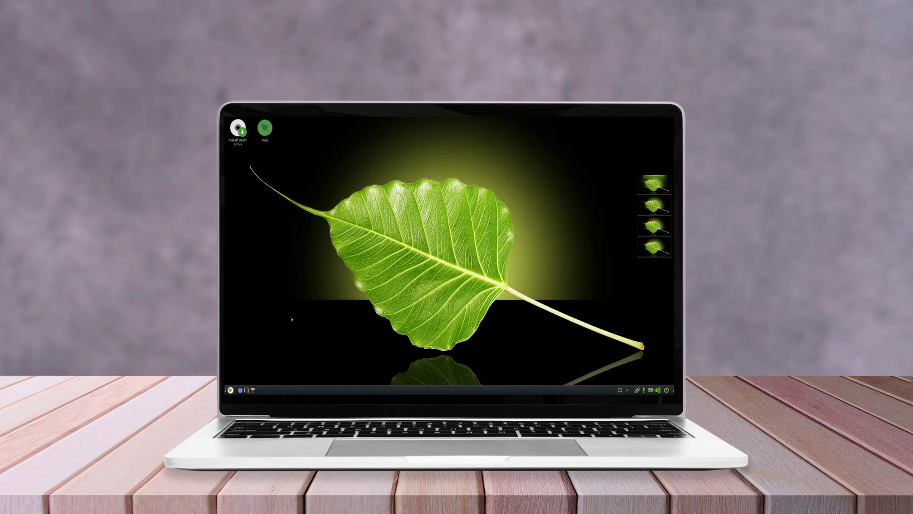
pyautogui.write('inxi -v8')
pyautogui.press('Return')
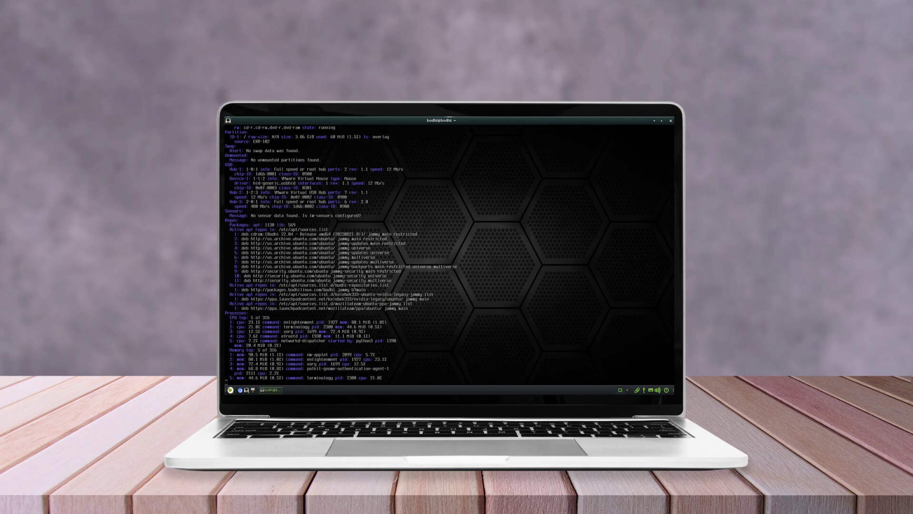
pyautogui.write('neofetch')
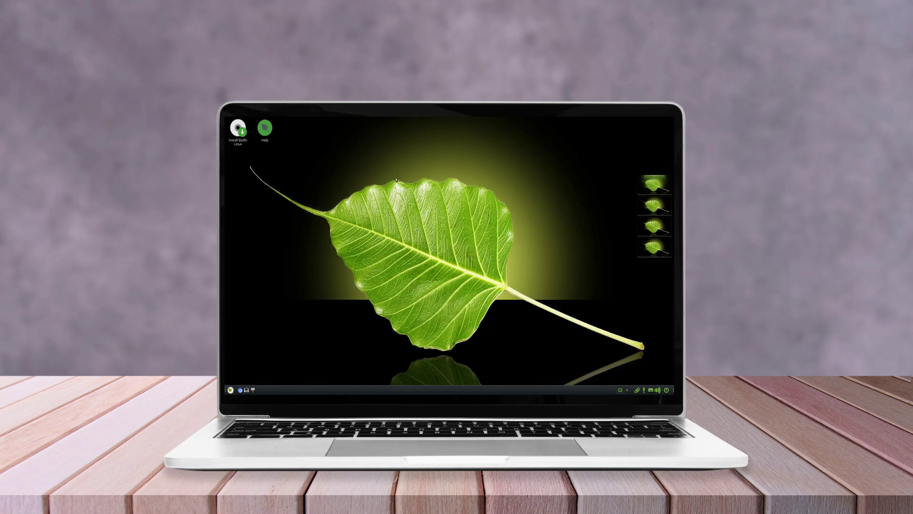